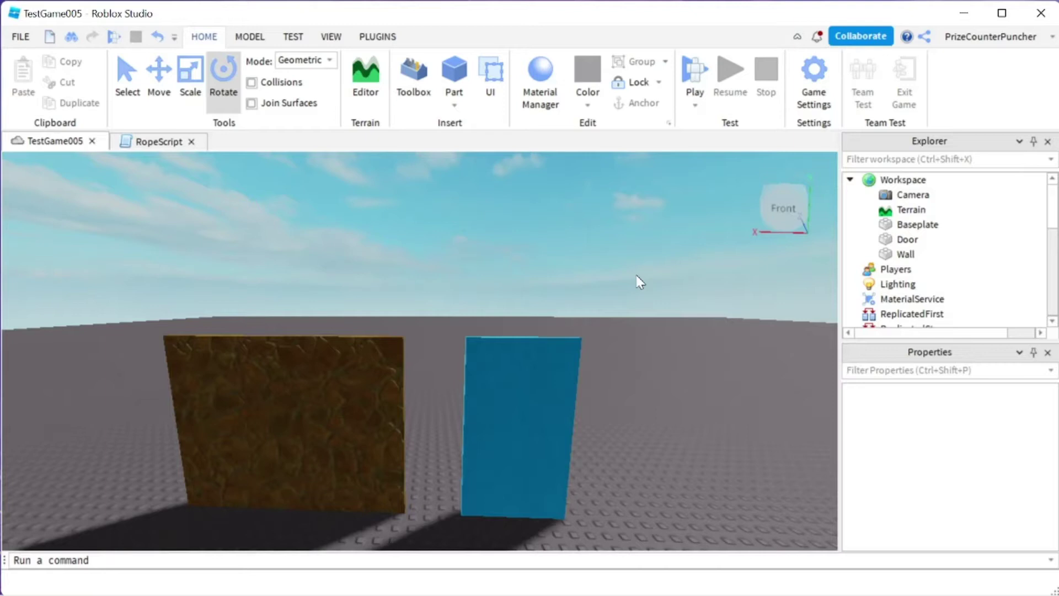
key("ctrl+1")
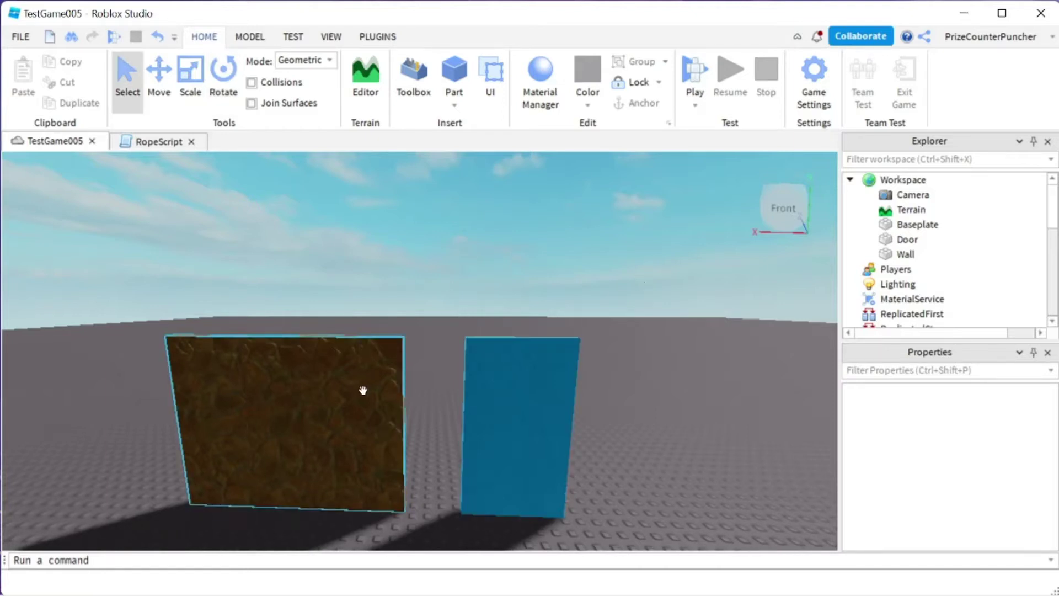
left_click(530, 397)
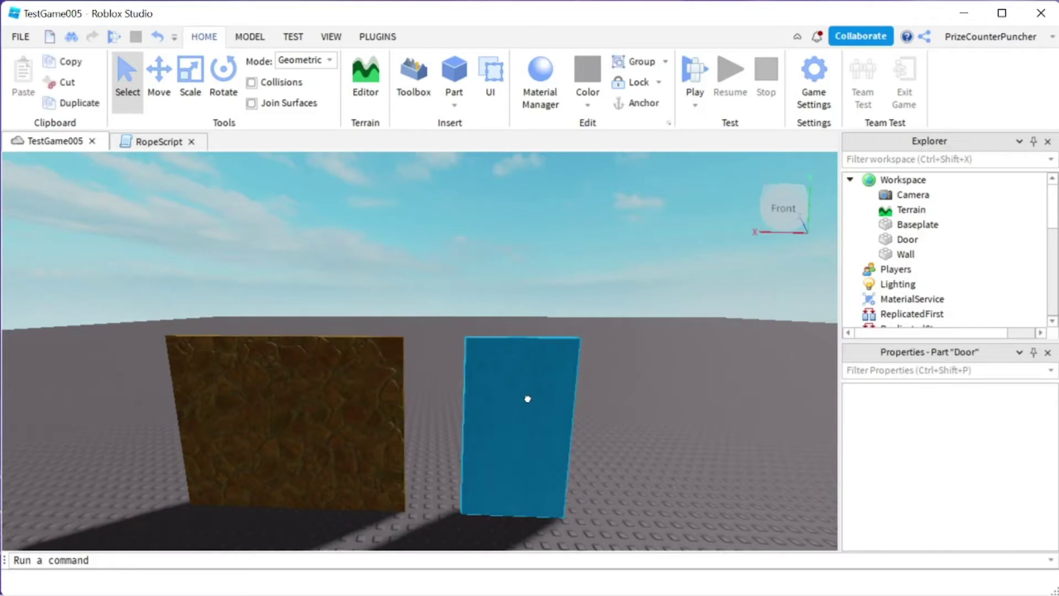
left_click(344, 401)
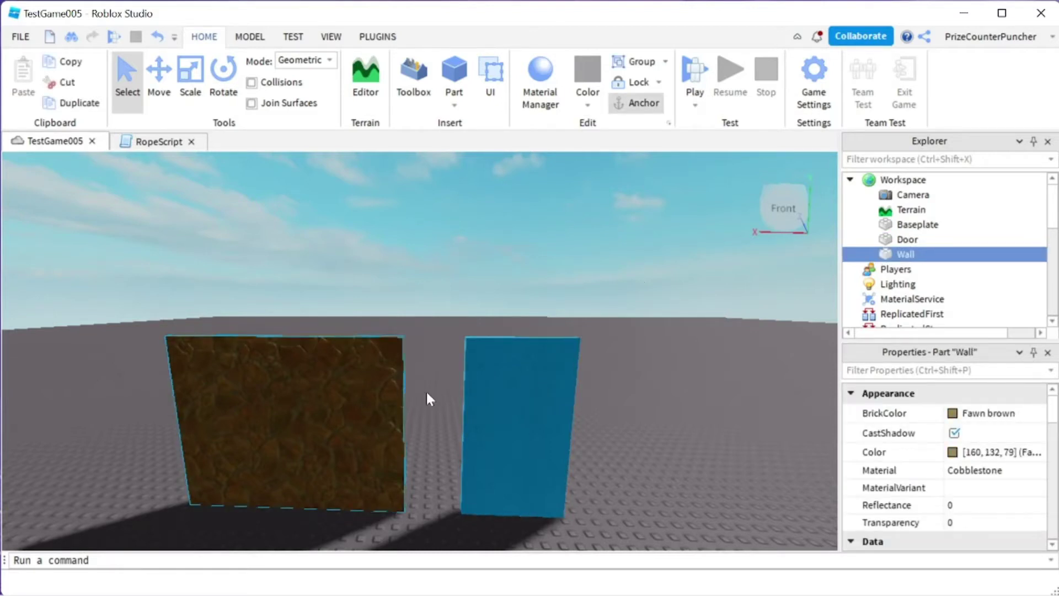
left_click(439, 271)
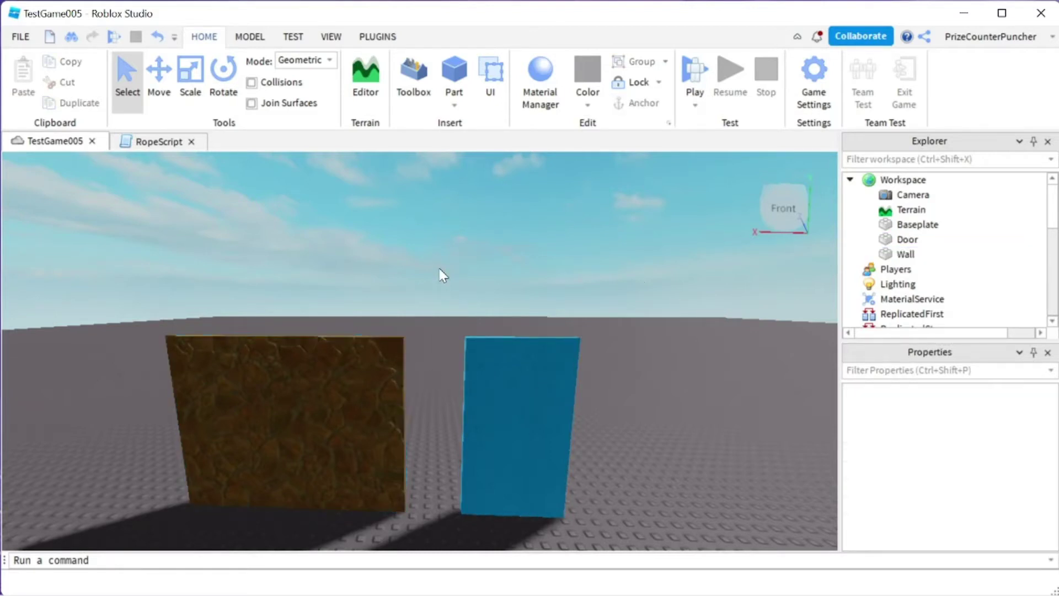
Step: Turn on the display of constraint details for the wall and door model
scroll(441, 274, "up", 2)
scroll(497, 320, "up", 5)
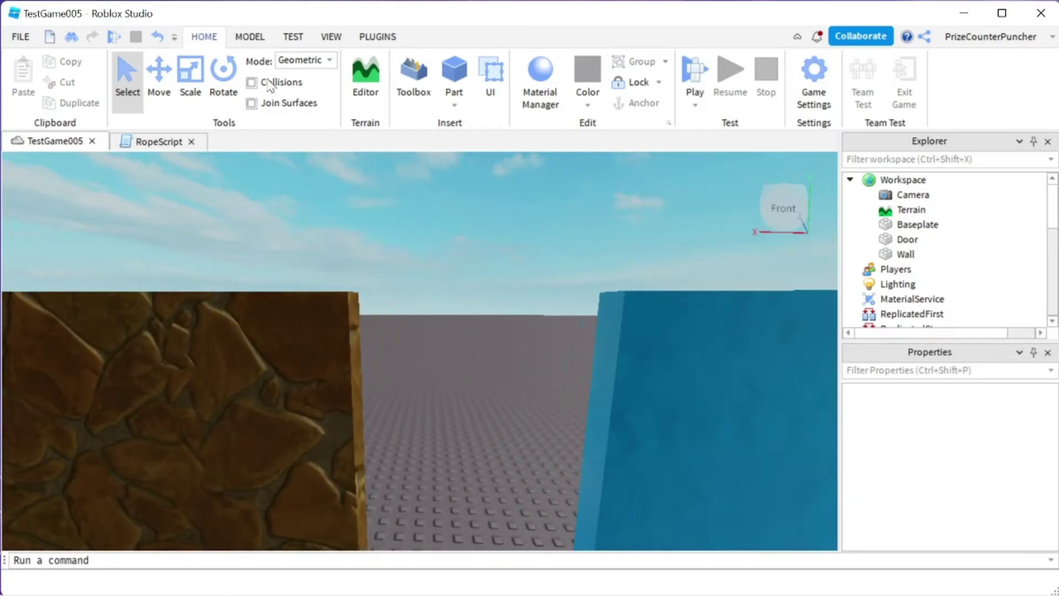
left_click(249, 38)
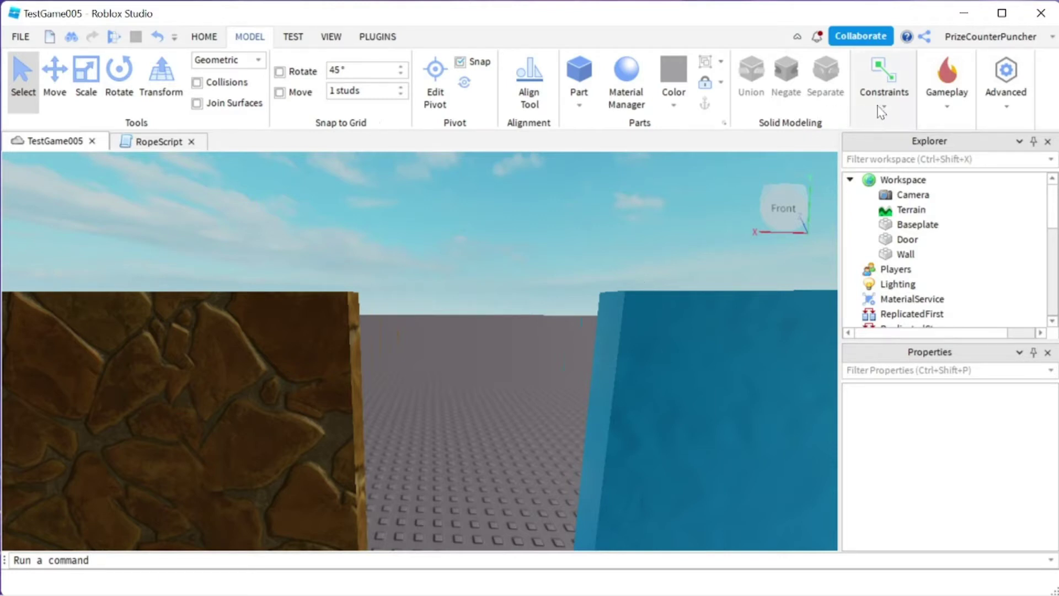
left_click(889, 88)
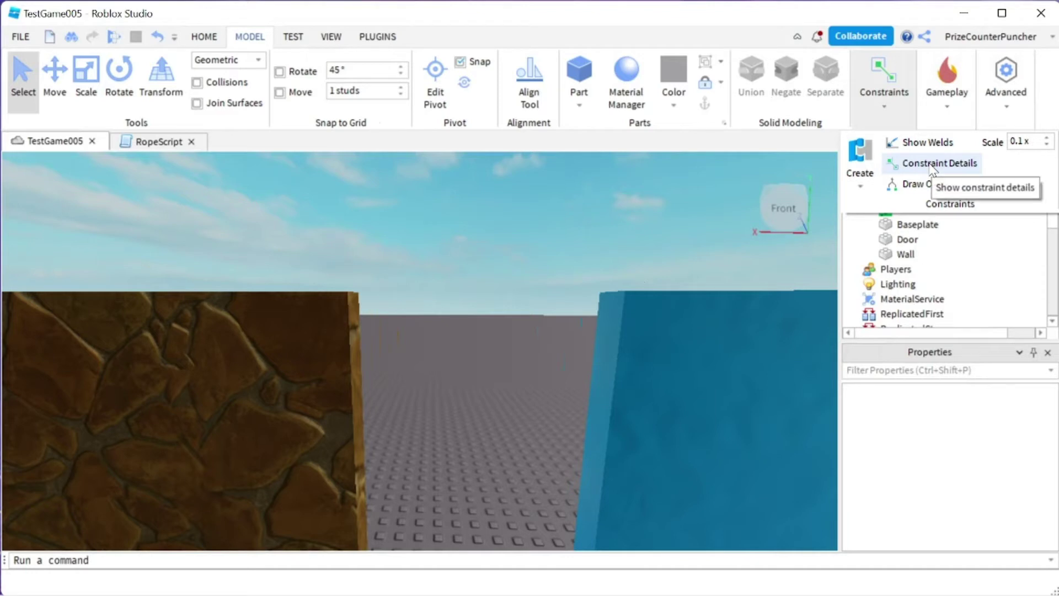
left_click(885, 82)
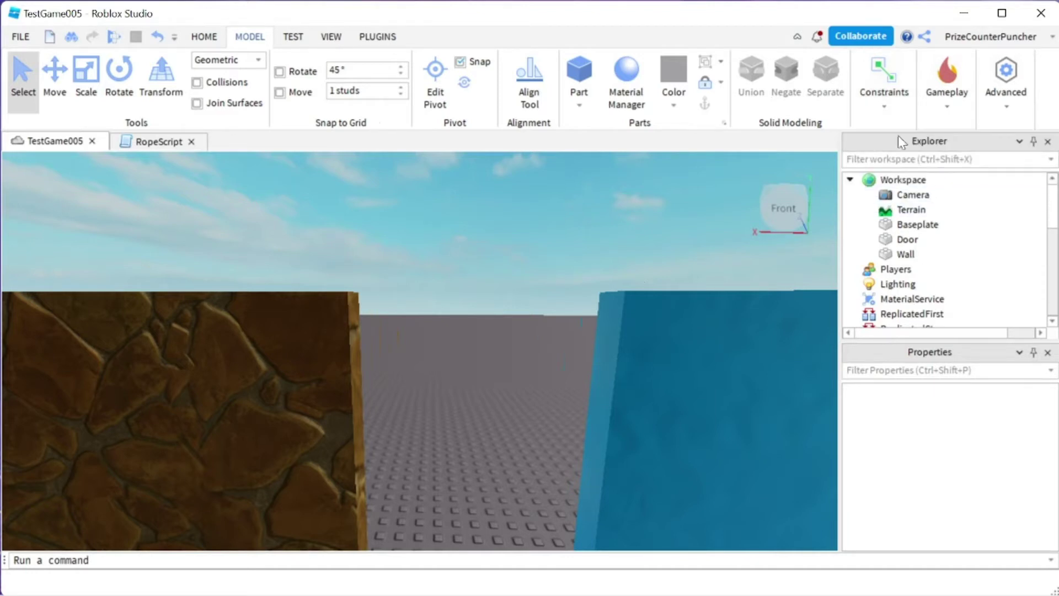
Step: Create a Hinge constraint from the wall's side face to the facing side face of the door
left_click(894, 80)
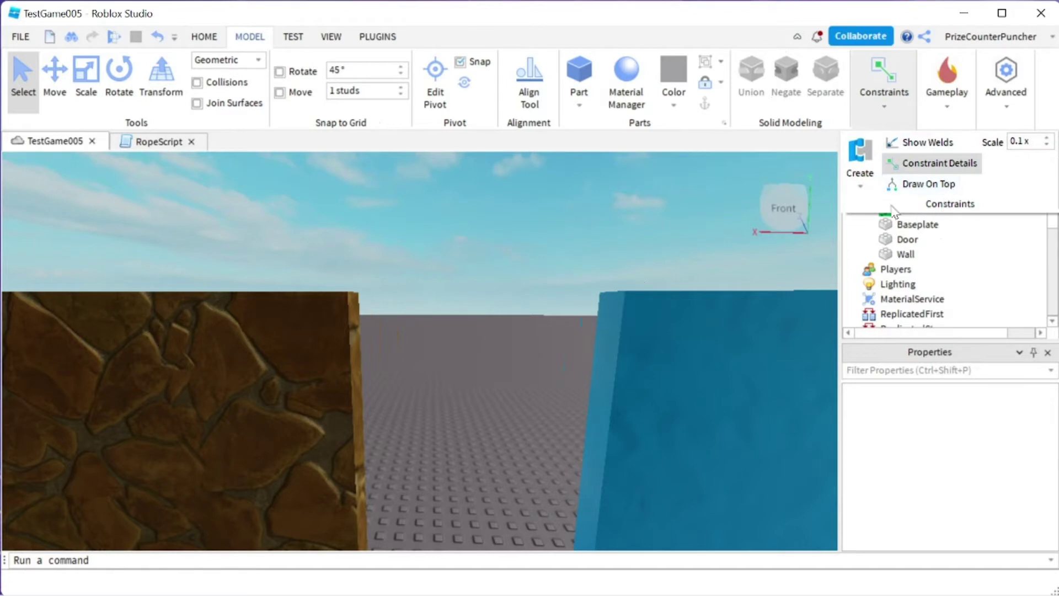
left_click(860, 192)
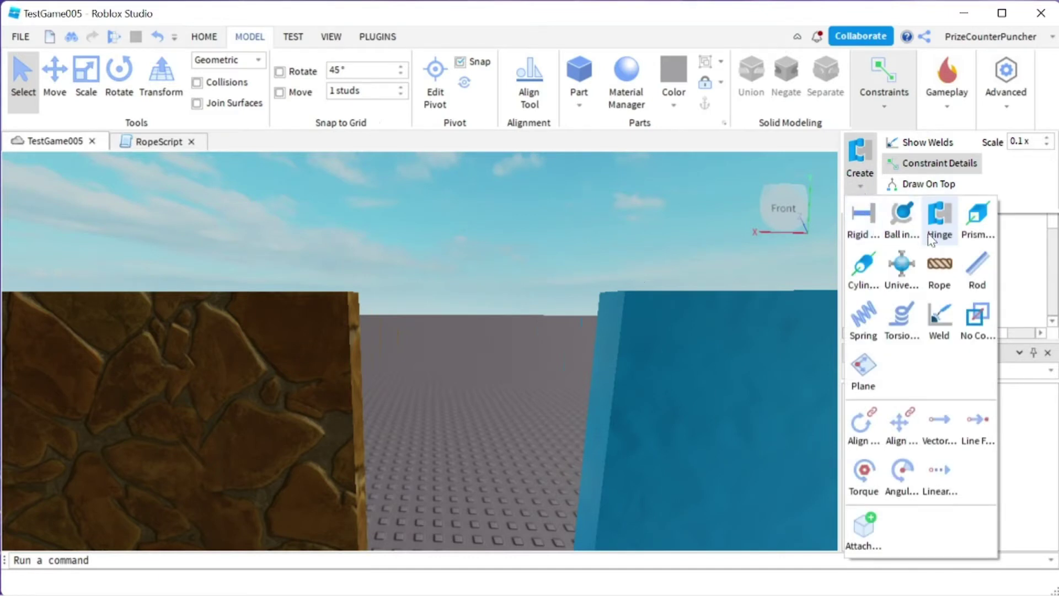
left_click(939, 221)
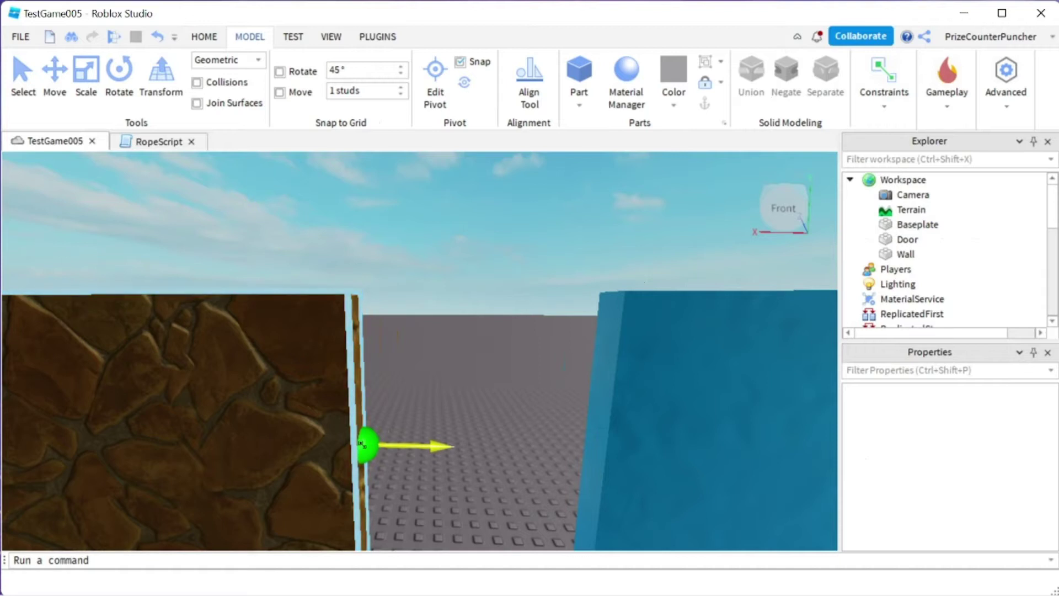
left_click(362, 444)
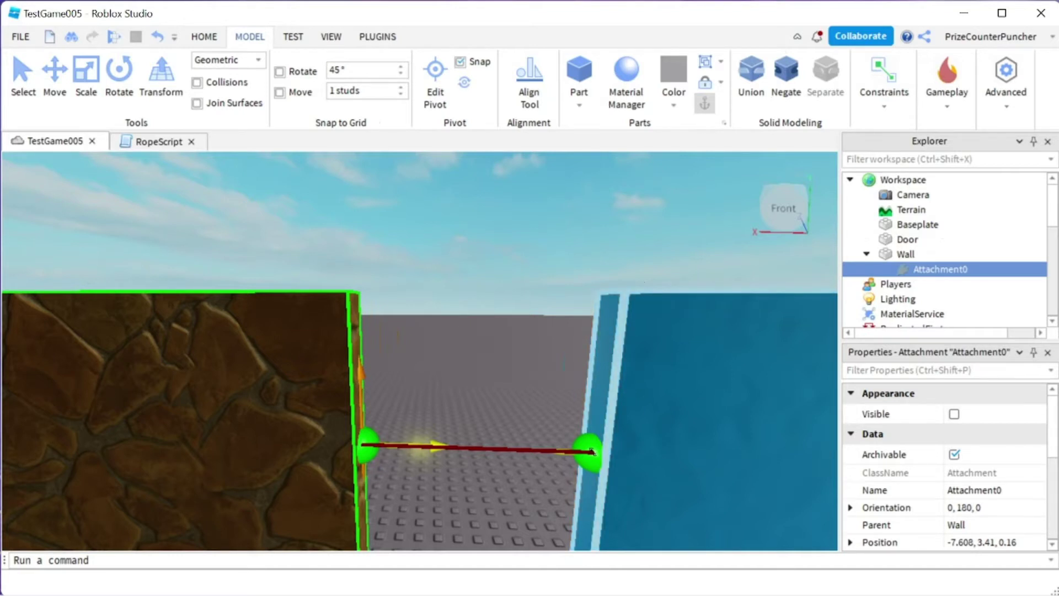
left_click(592, 451)
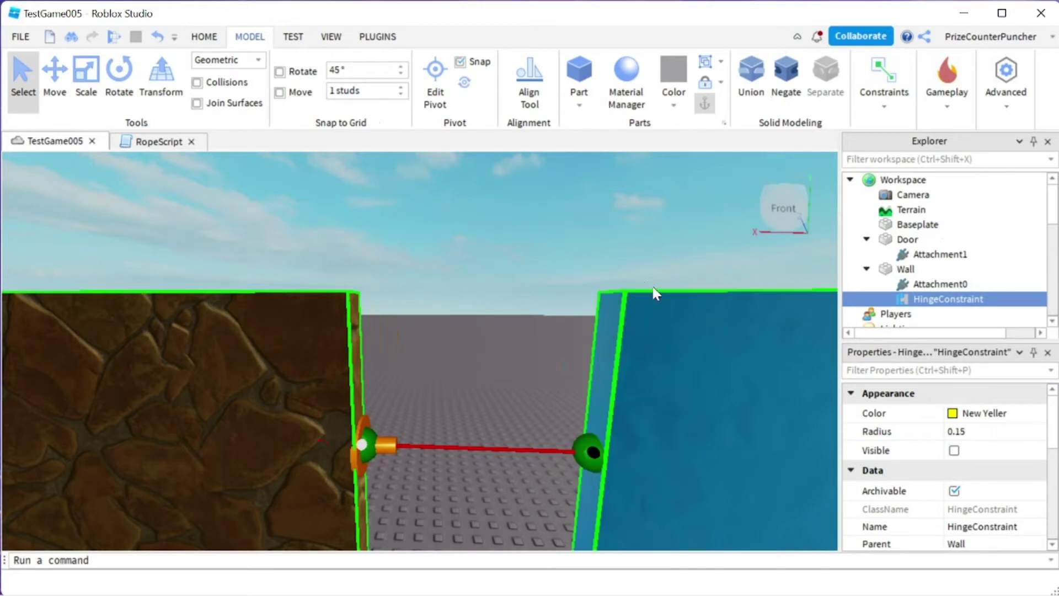
Step: Enable 45° rotation snapping and rotate the wall's Attachment0 by 90° to orientation 0, -180, -90, making the hinge axis vertical
left_click(938, 285)
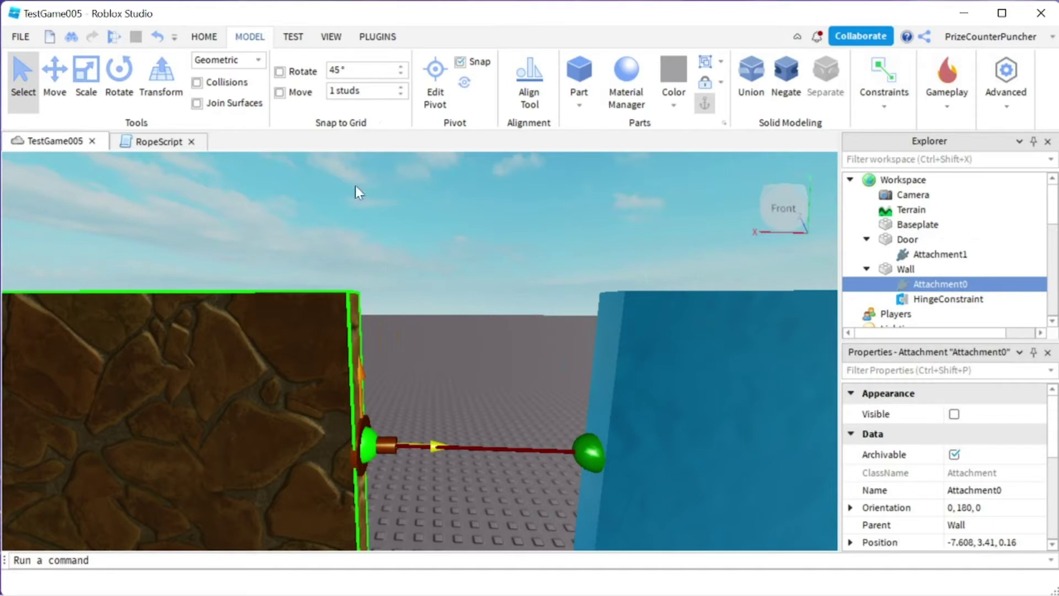
left_click(280, 73)
left_click(119, 77)
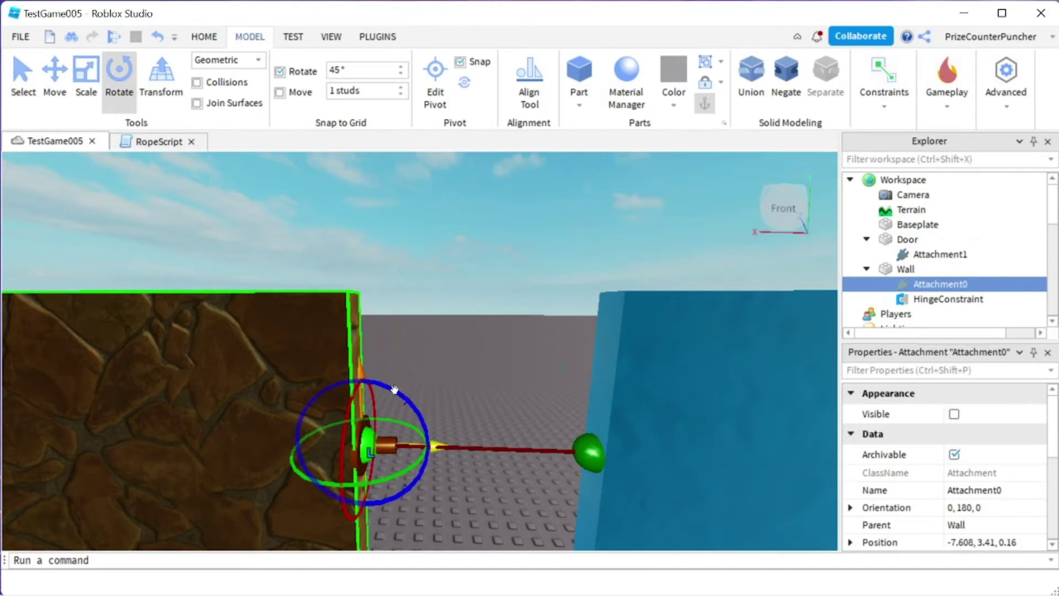
left_click_drag(394, 389, 417, 483)
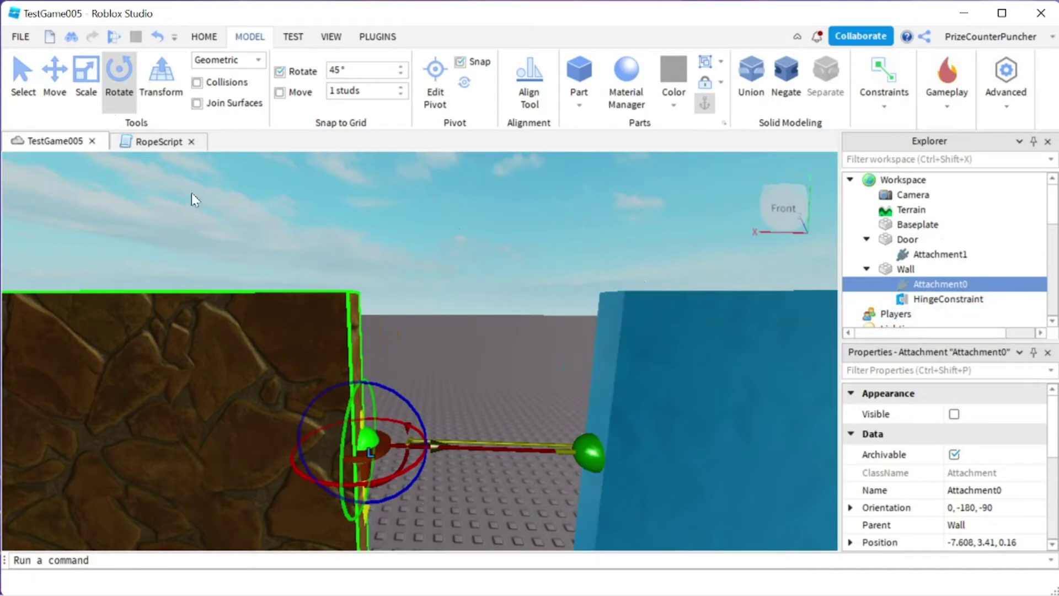
left_click(23, 77)
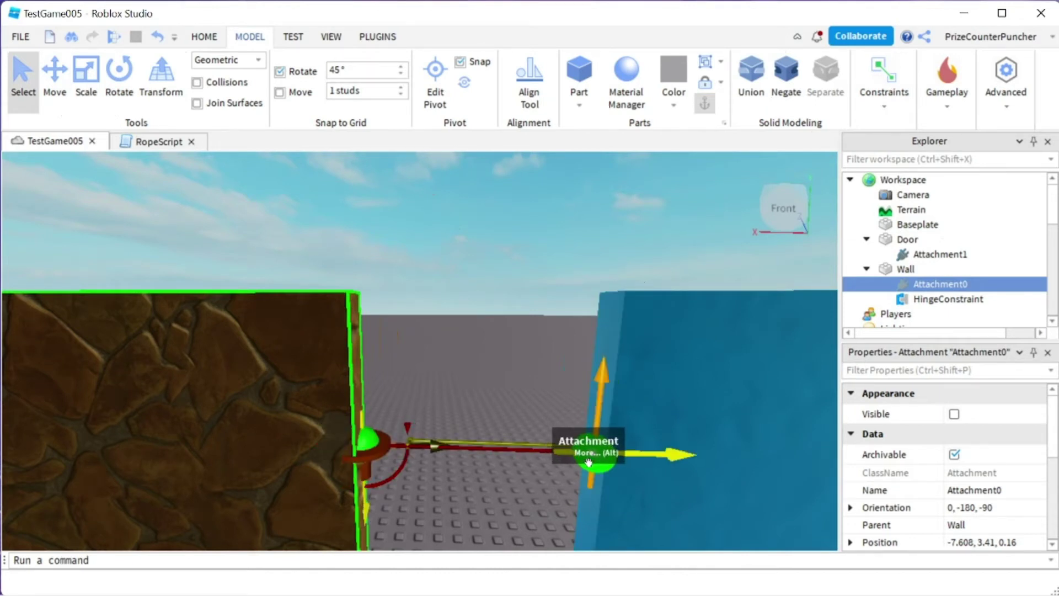
Step: Rotate the door's Attachment1 by 90° to orientation 0, -180, -90, matching the wall's attachment
left_click(939, 254)
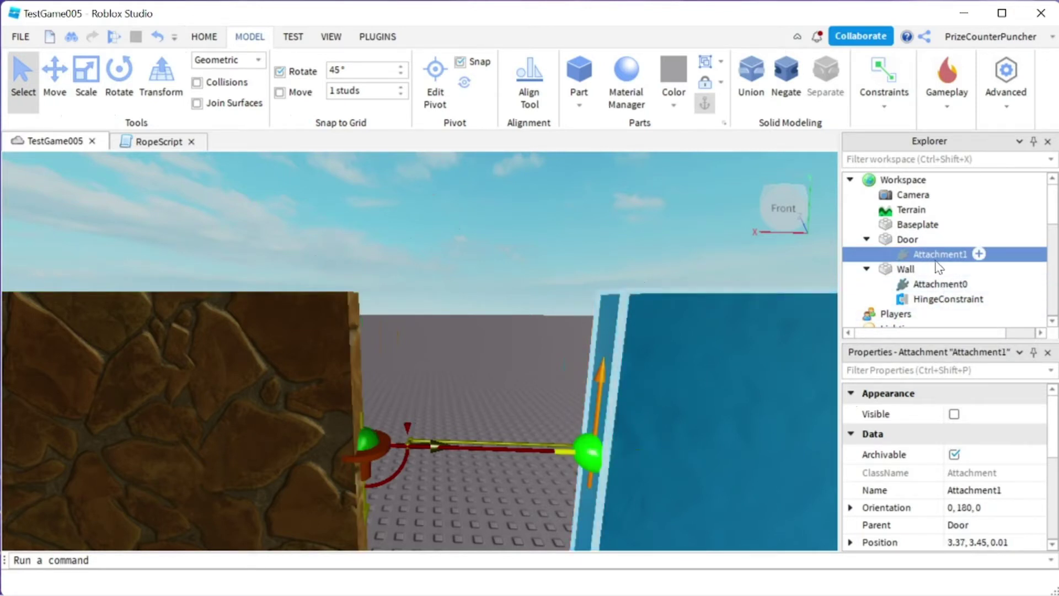
left_click(120, 80)
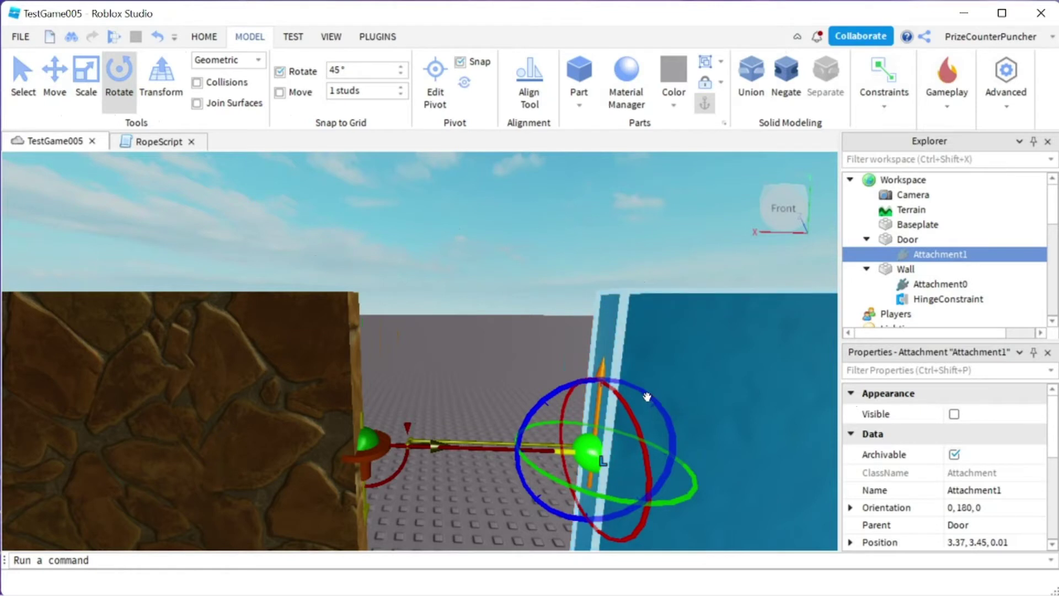
left_click_drag(650, 399, 654, 491)
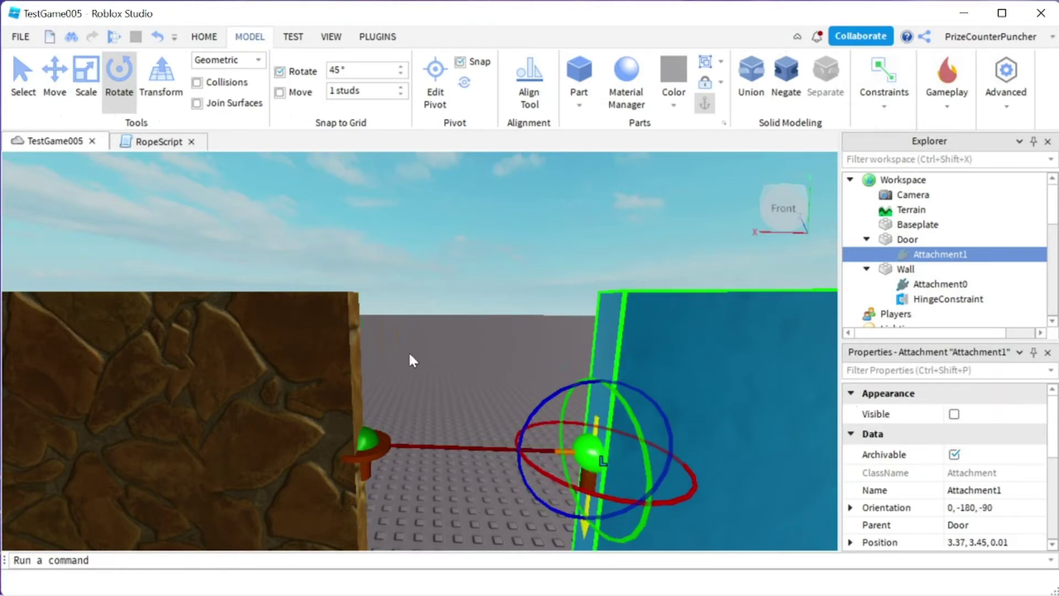
left_click(21, 75)
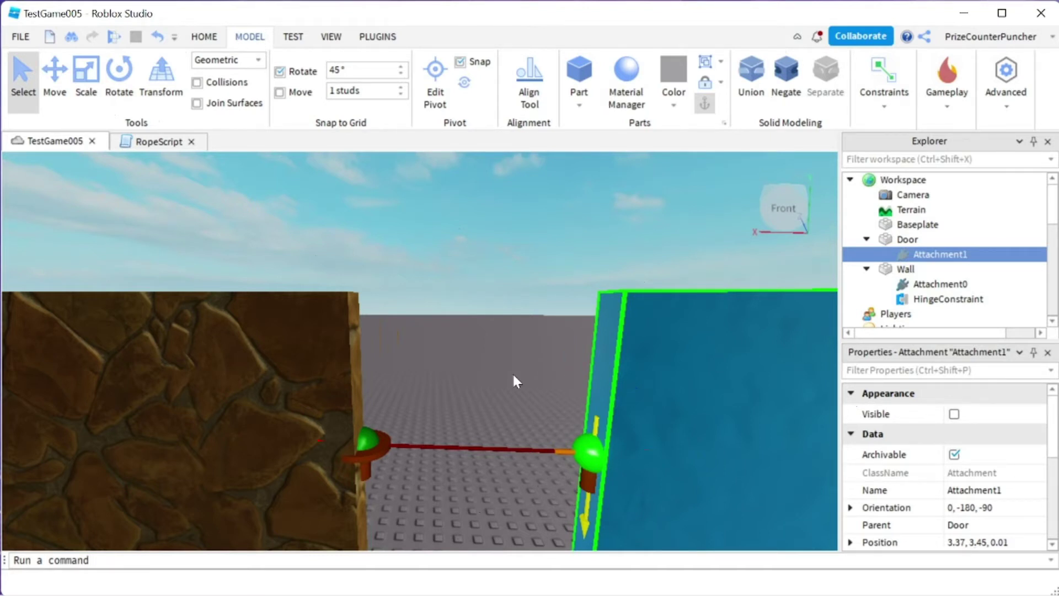
Step: Move the door horizontally along the X axis until its hinged side sits flush against the wall's edge
scroll(513, 381, "down", 10)
scroll(509, 378, "down", 2)
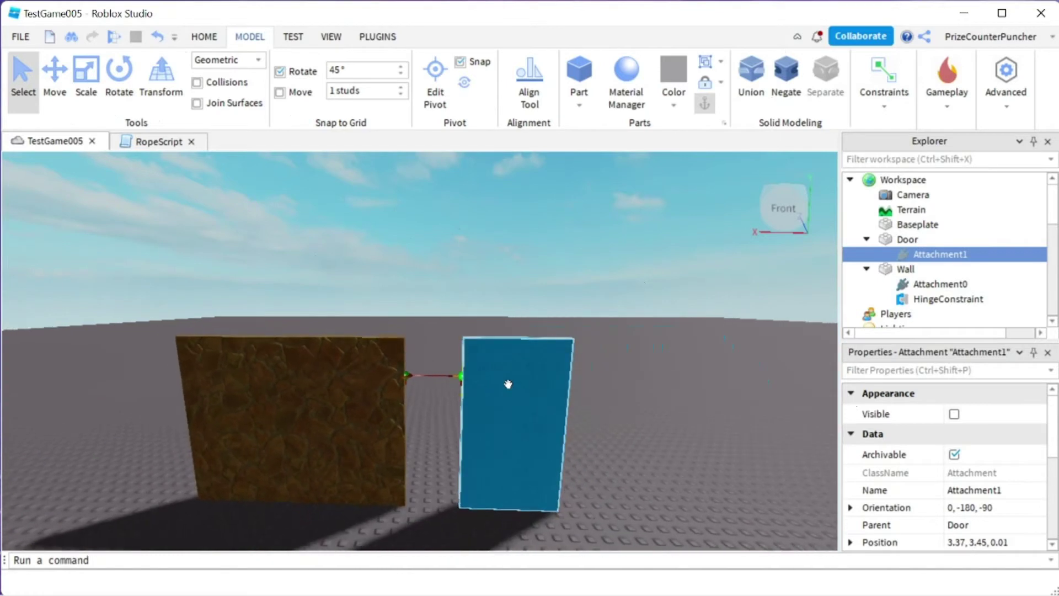
left_click(507, 384)
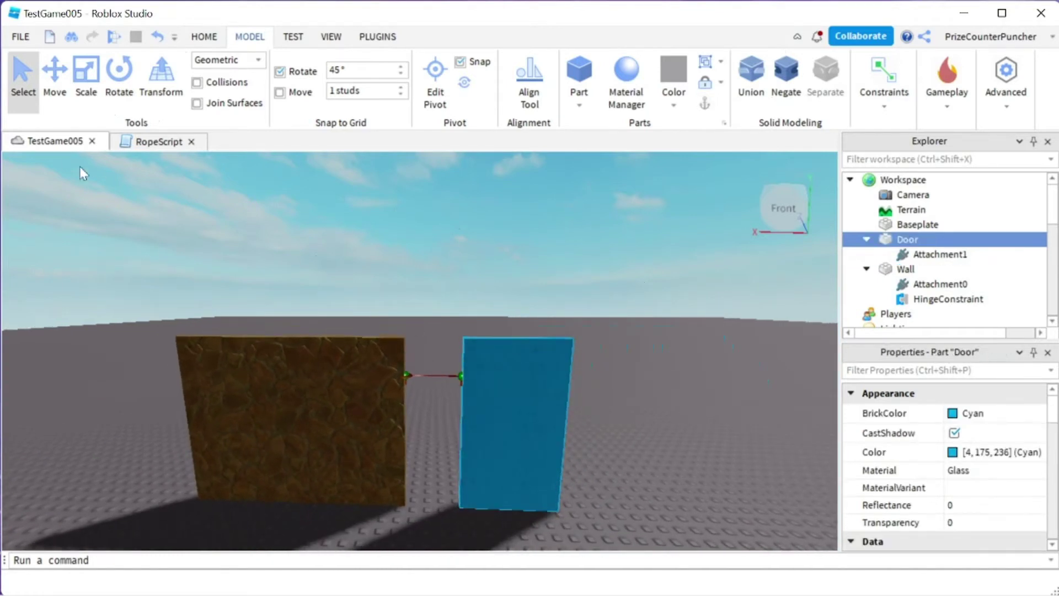
left_click(55, 87)
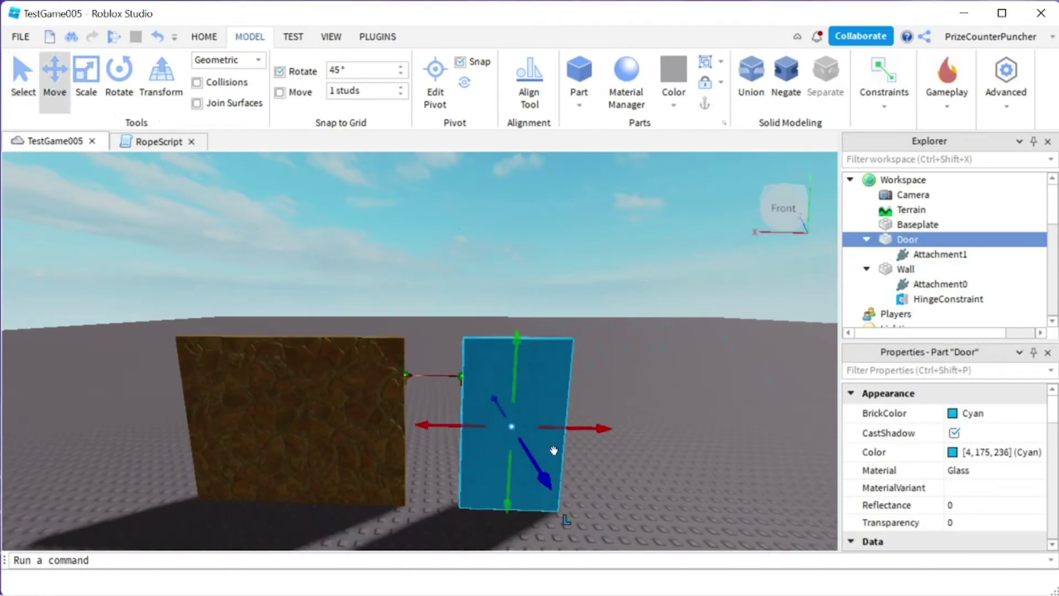
left_click_drag(607, 433, 546, 436)
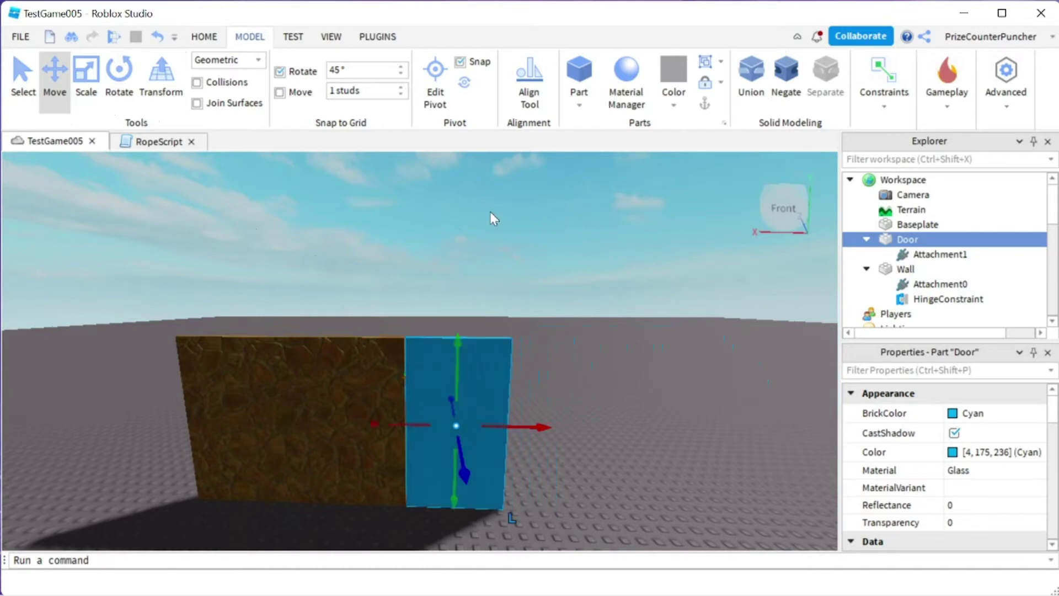
Step: Playtest the game, walk the character to the door to test its swing on the hinge, and end the test
left_click(114, 37)
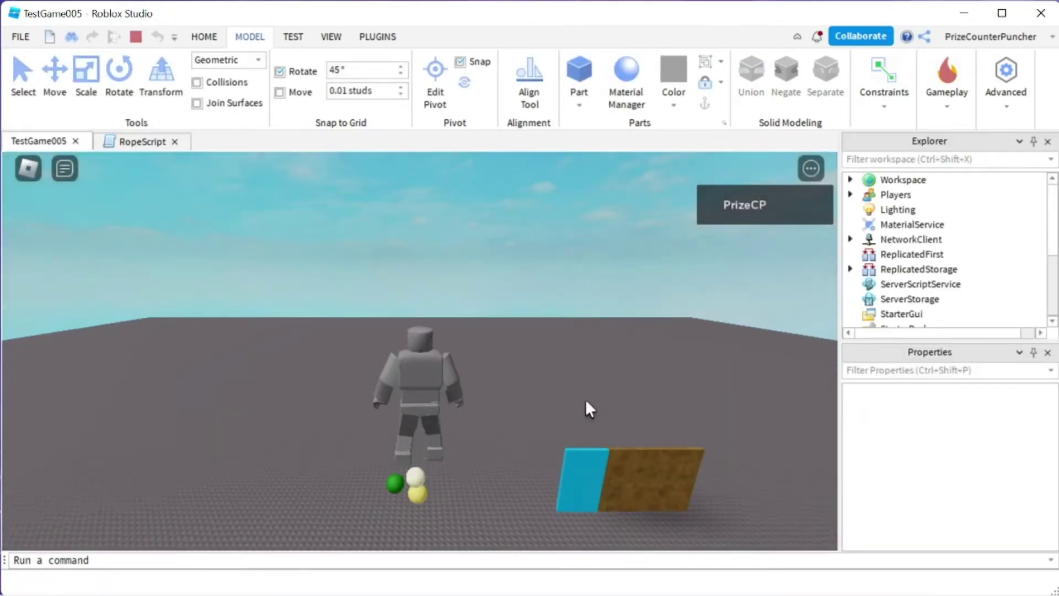
key("w")
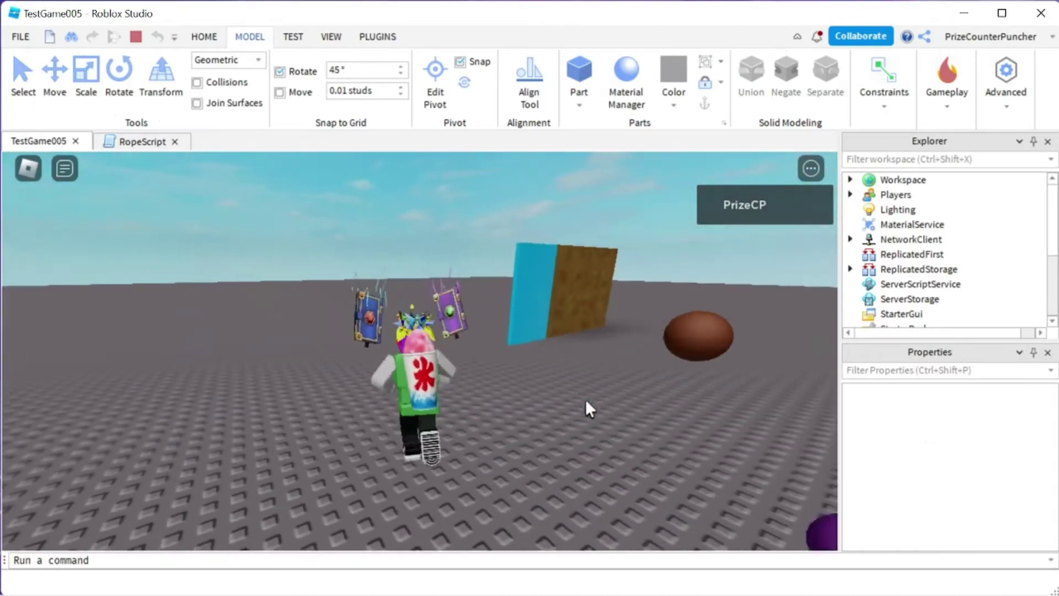
key("w")
right_click_drag(586, 401, 586, 401)
key("w")
key("w")
key("w")
key("w")
key("w")
key("w")
key("w")
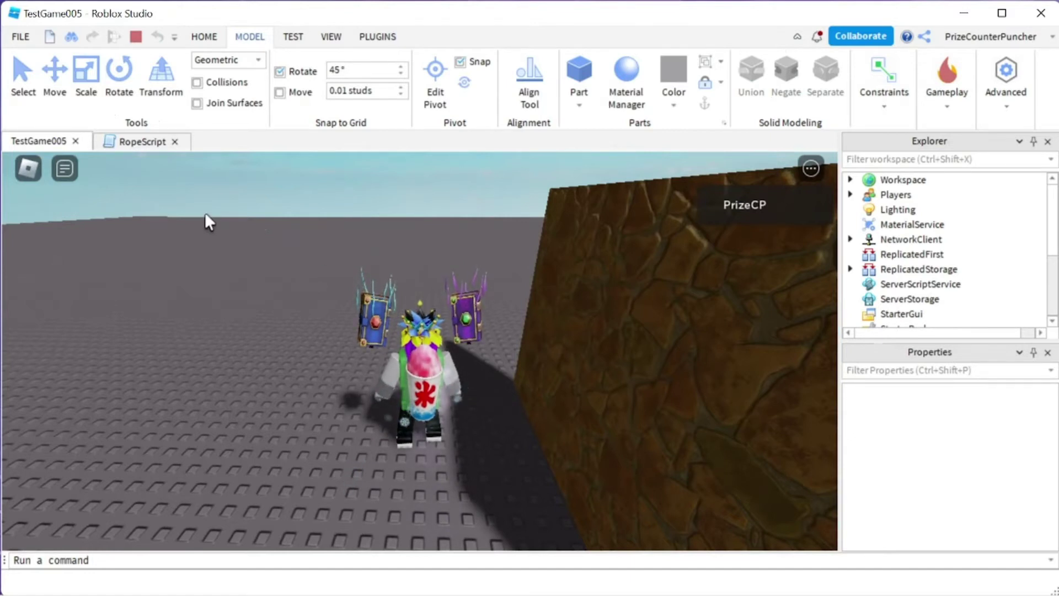
left_click(135, 36)
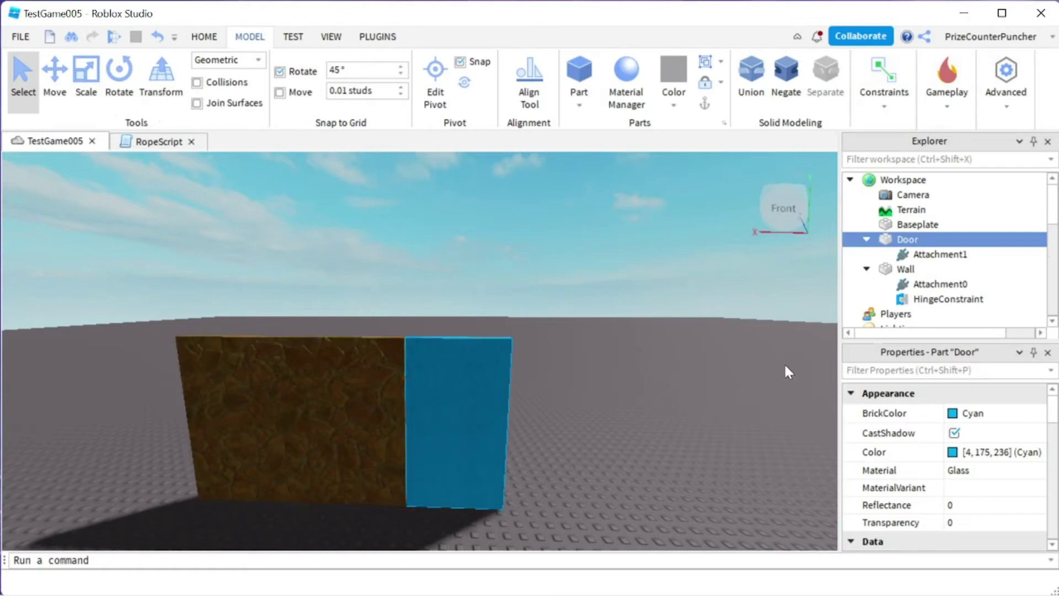
Step: Enable angle limits on the wall's HingeConstraint and bring its limit settings into view
left_click(948, 301)
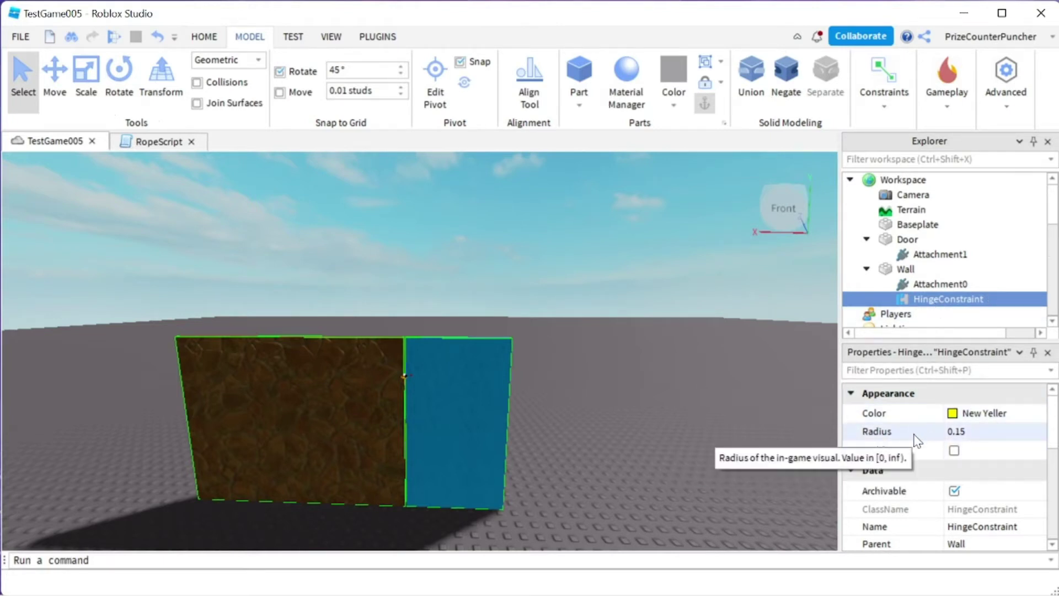
scroll(917, 440, "down", 3)
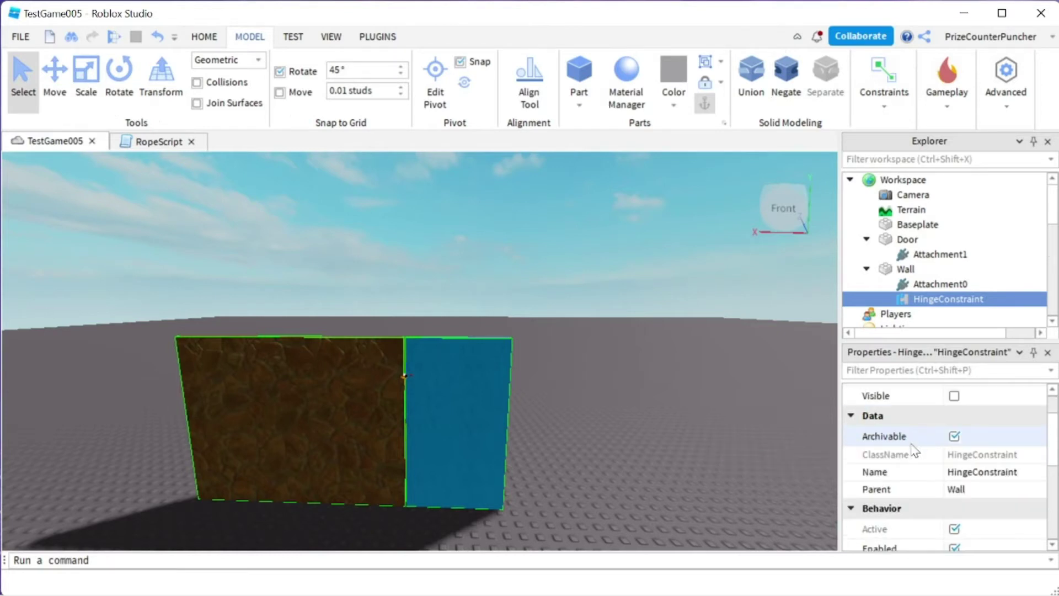
scroll(910, 446, "down", 6)
scroll(913, 447, "down", 3)
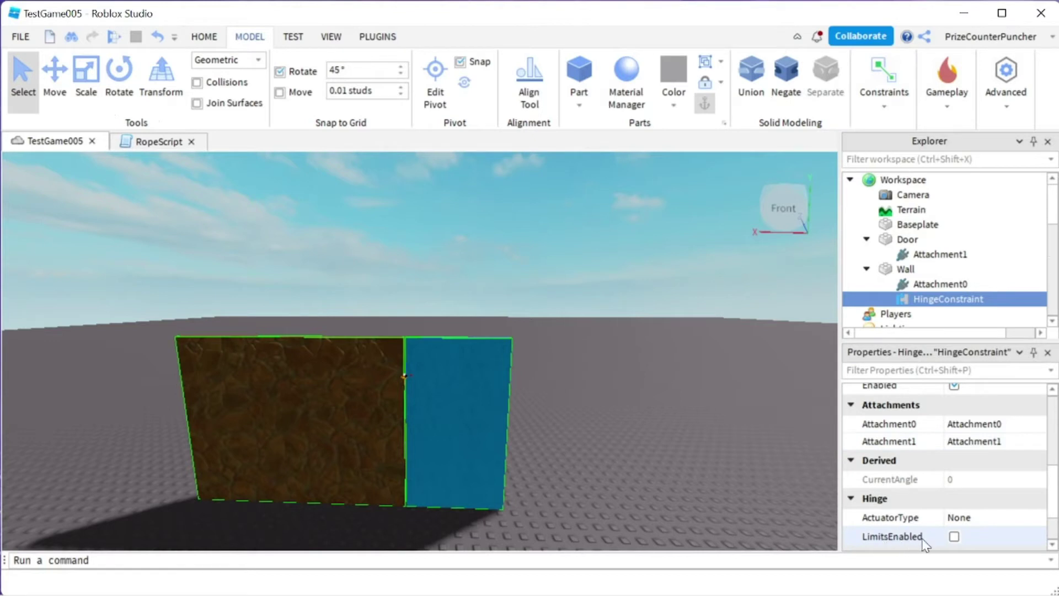
scroll(937, 518, "down", 3)
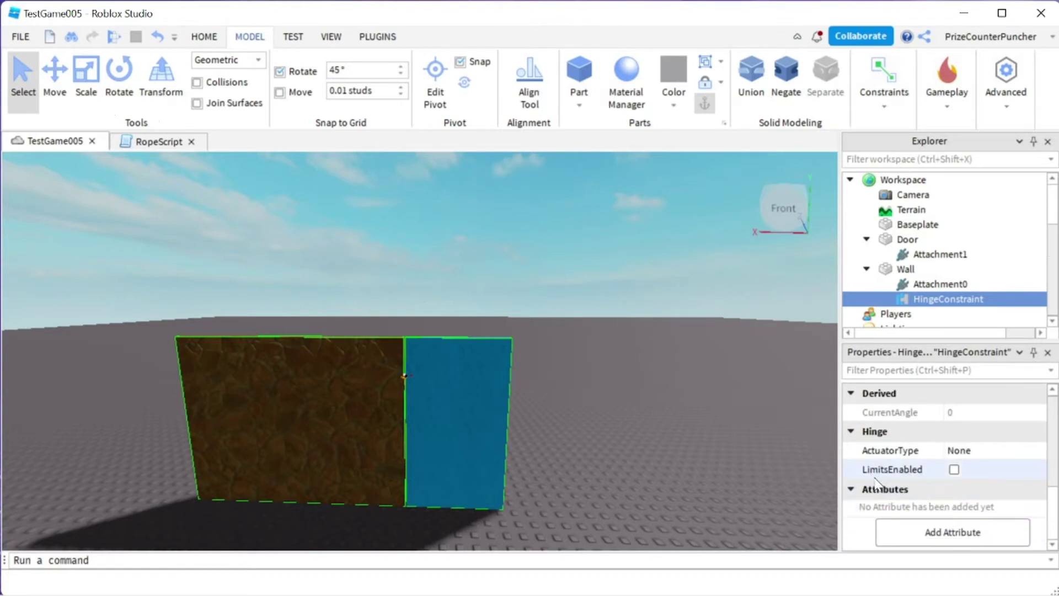
left_click(954, 470)
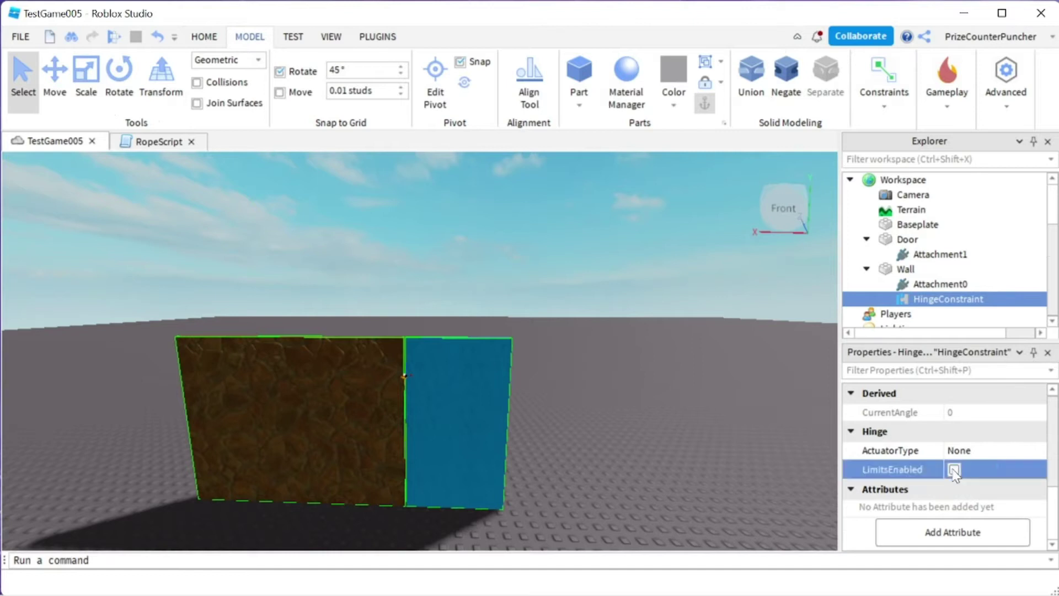
scroll(910, 430, "down", 3)
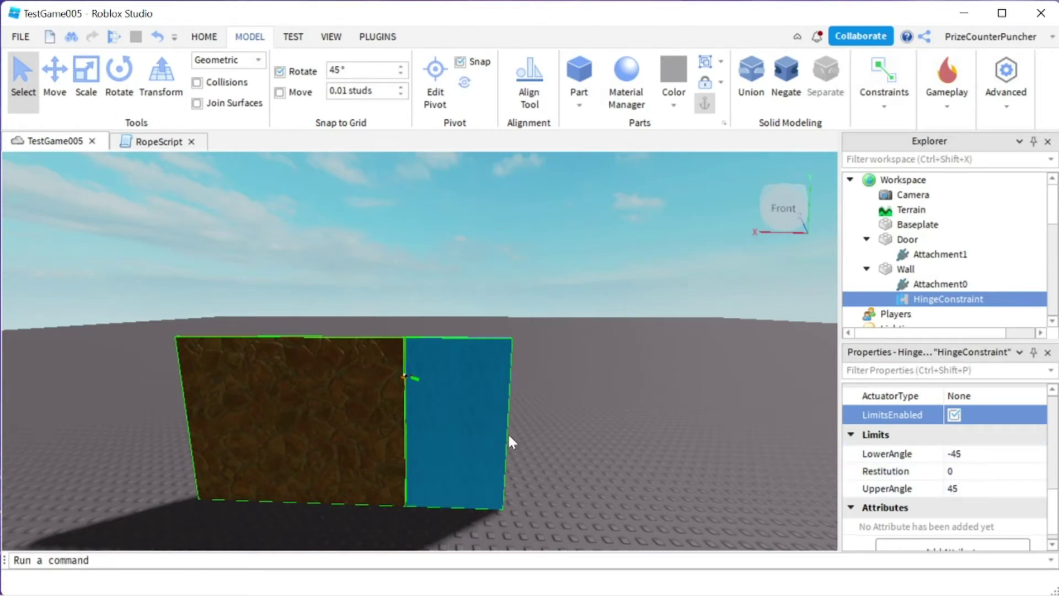
Step: Move the door along the X axis away from the wall by about 4.7 studs to expose the hinge attachments
left_click(465, 425)
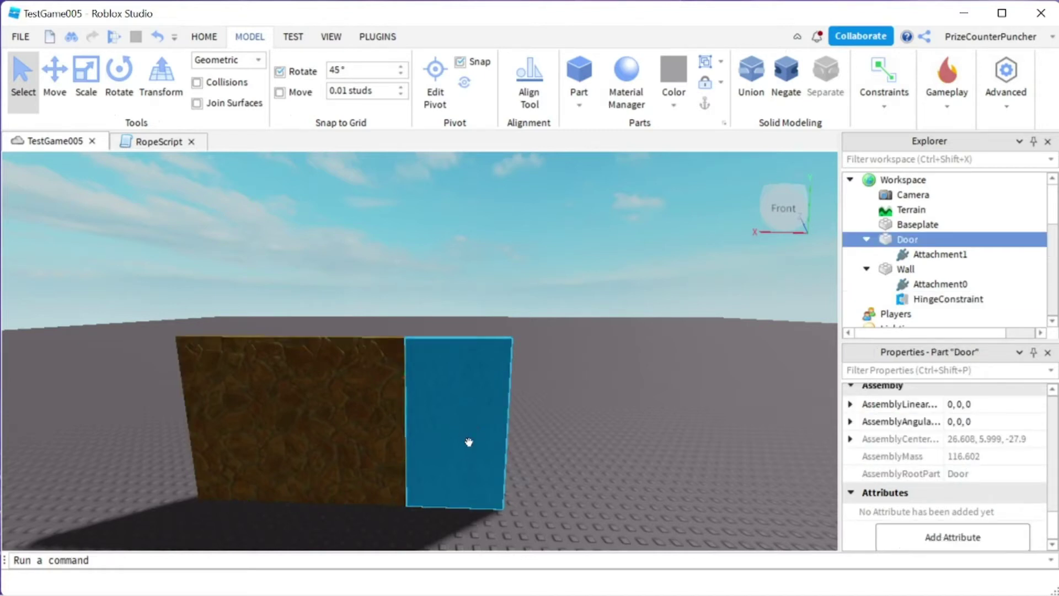
left_click(54, 76)
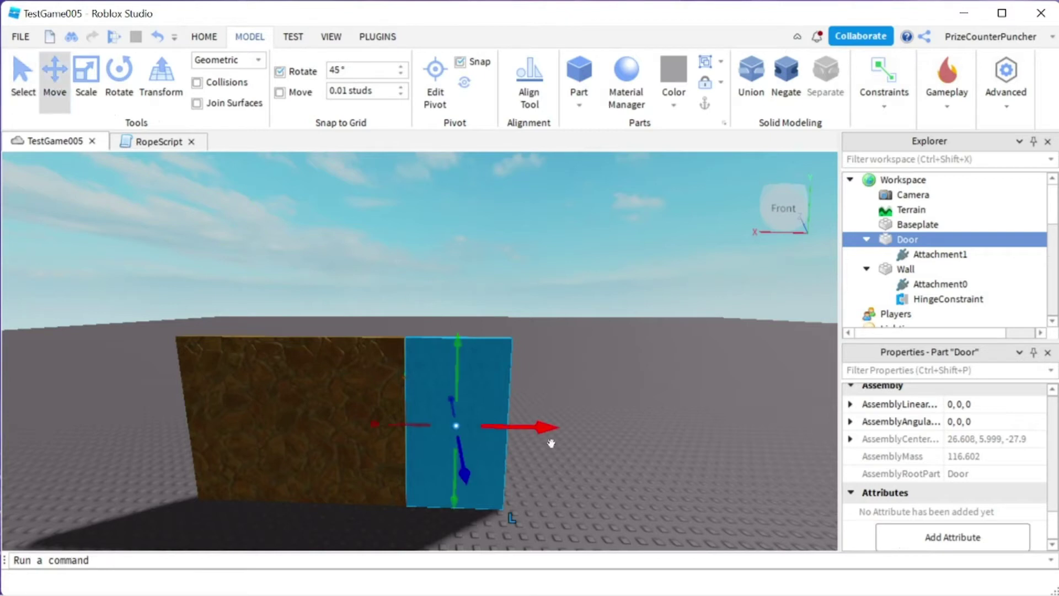
left_click_drag(544, 429, 616, 418)
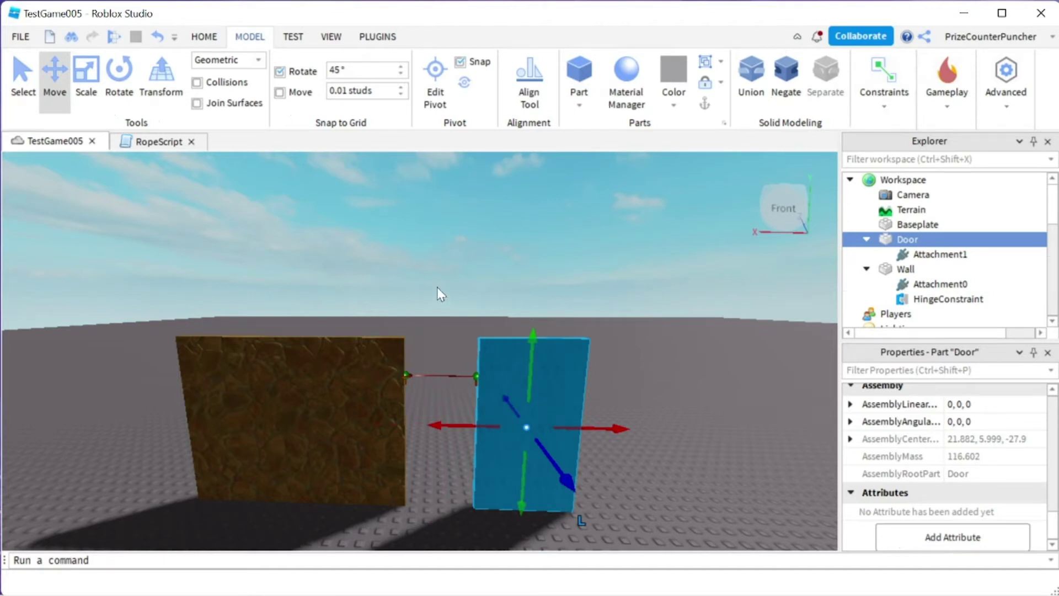
scroll(437, 293, "up", 6)
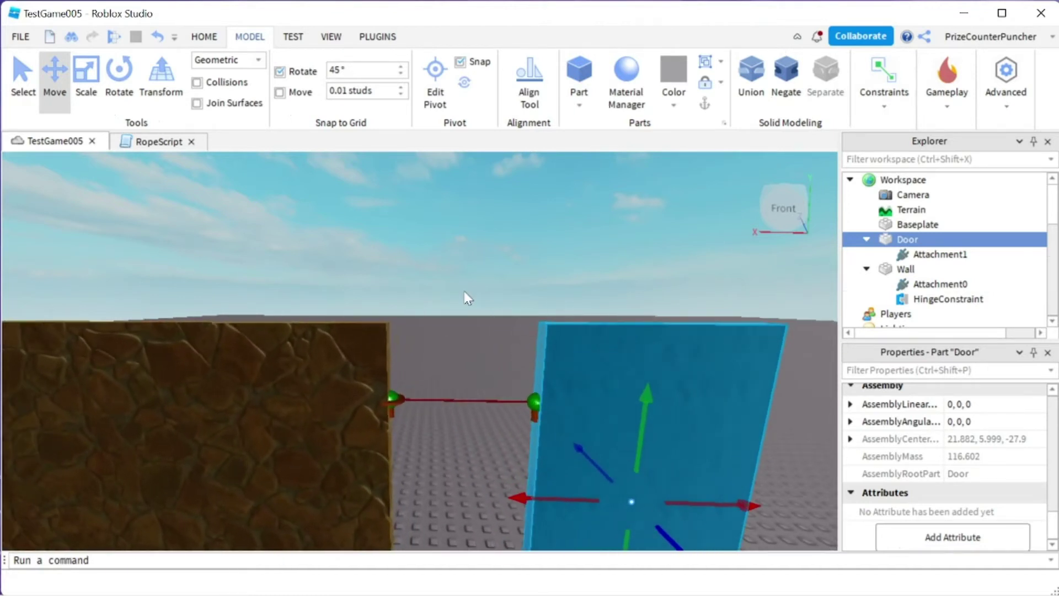
scroll(468, 299, "up", 2)
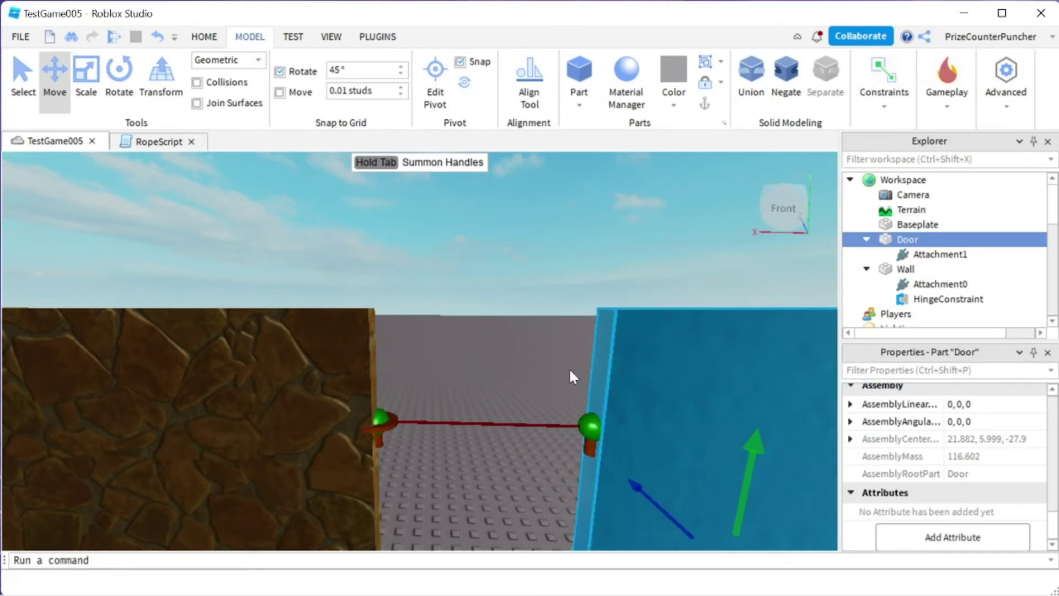
Step: Set the HingeConstraint's LowerAngle to -150 and its UpperAngle to 150
left_click(942, 301)
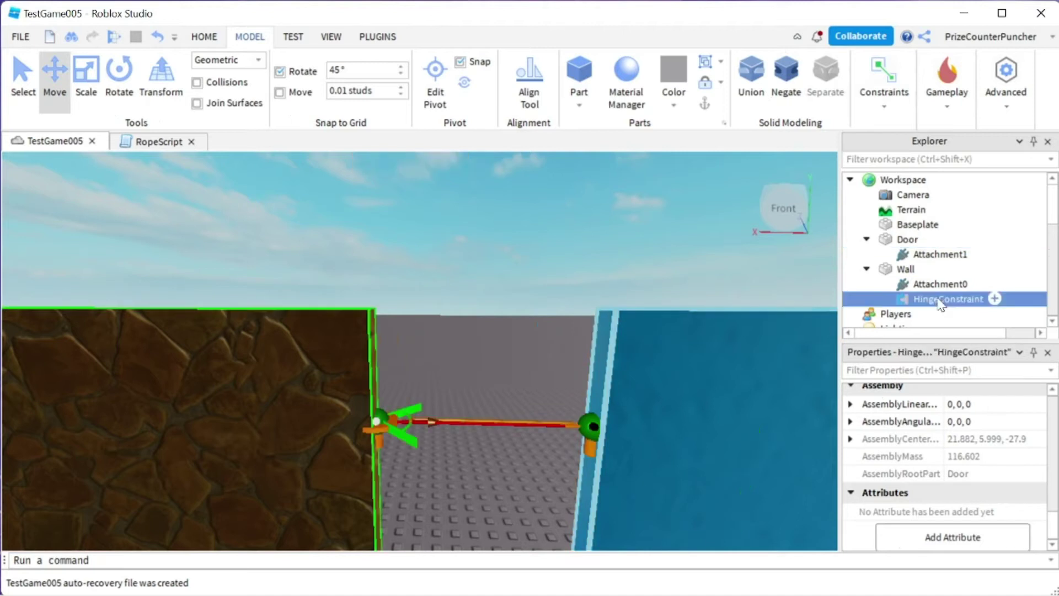
scroll(899, 474, "down", 5)
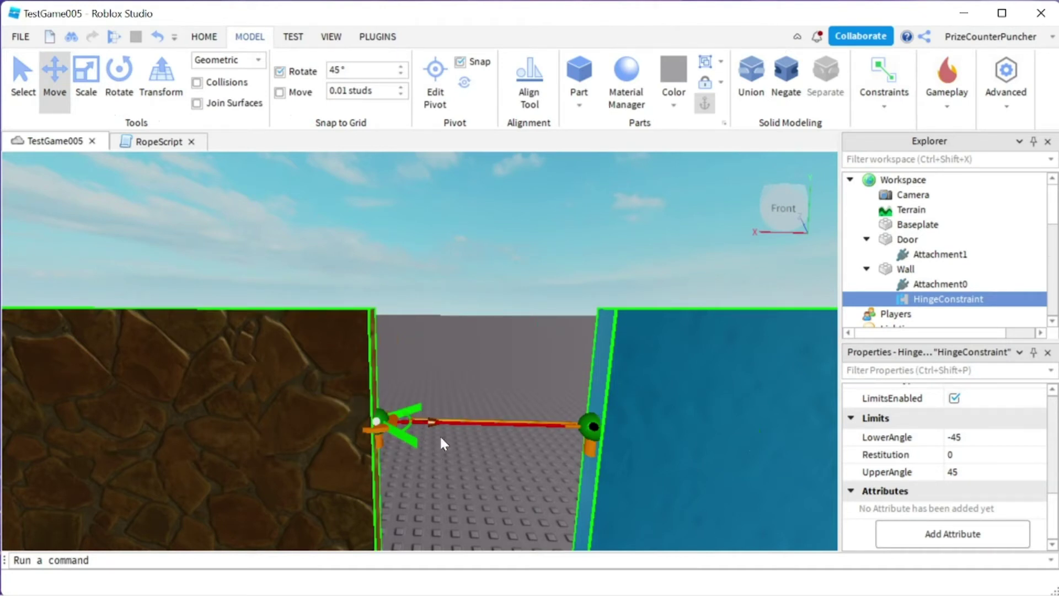
left_click(979, 436)
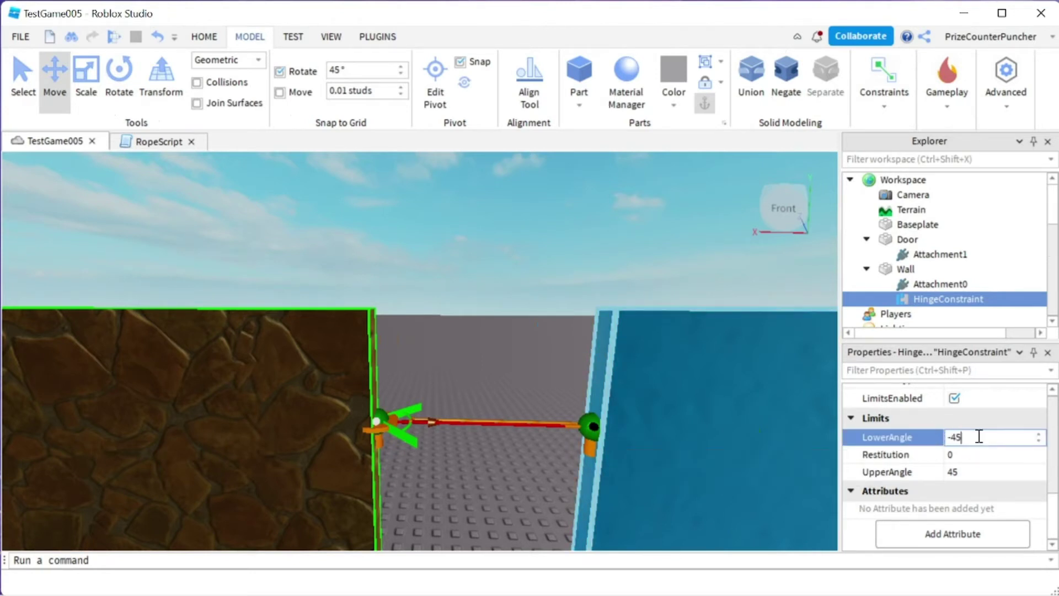
key("BackSpace")
key("BackSpace")
type("150")
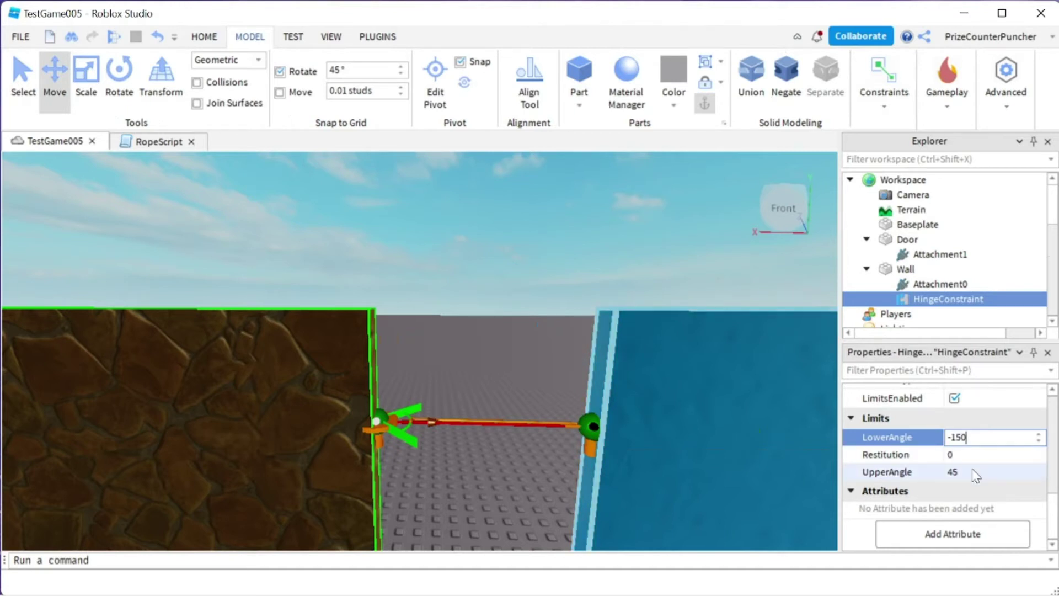
left_click(973, 472)
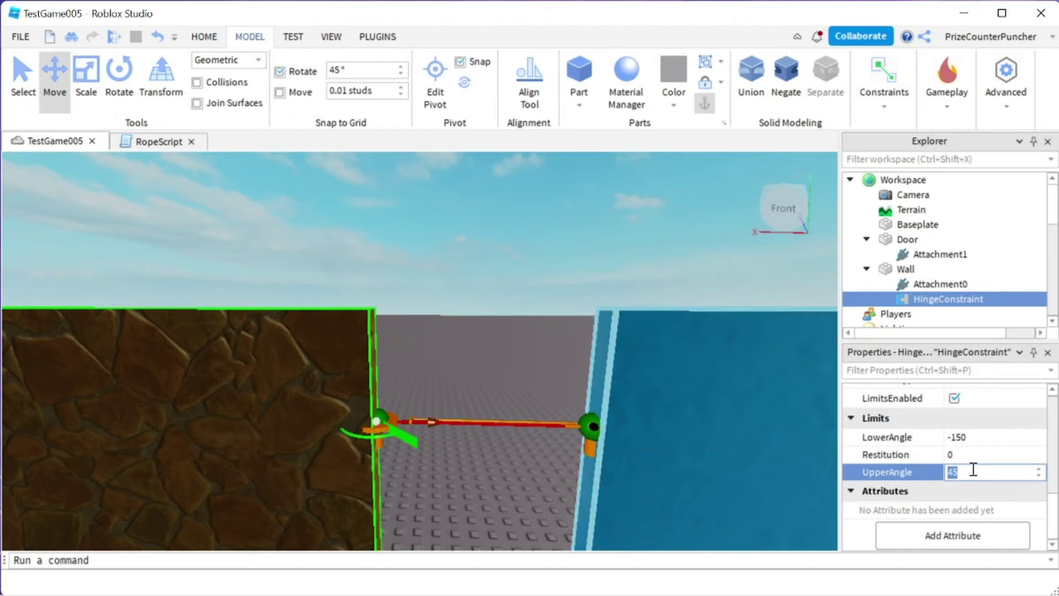
type("150")
key("Return")
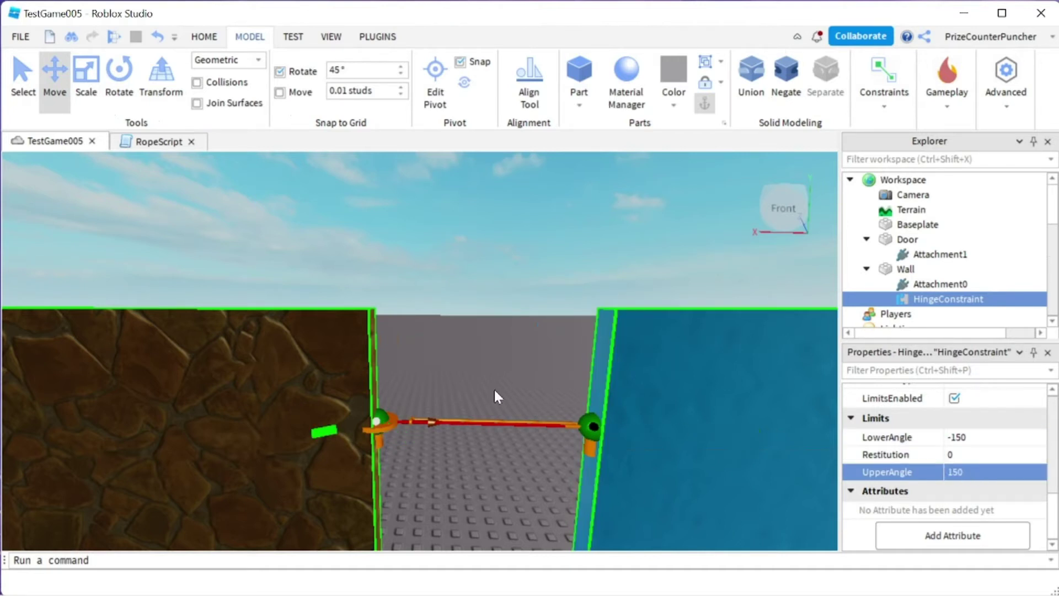
Step: Move the door back along the X axis to about 26.667 so its hinged side meets the wall's edge
right_click_drag(456, 375, 456, 375)
scroll(456, 375, "down", 2)
scroll(455, 375, "down", 2)
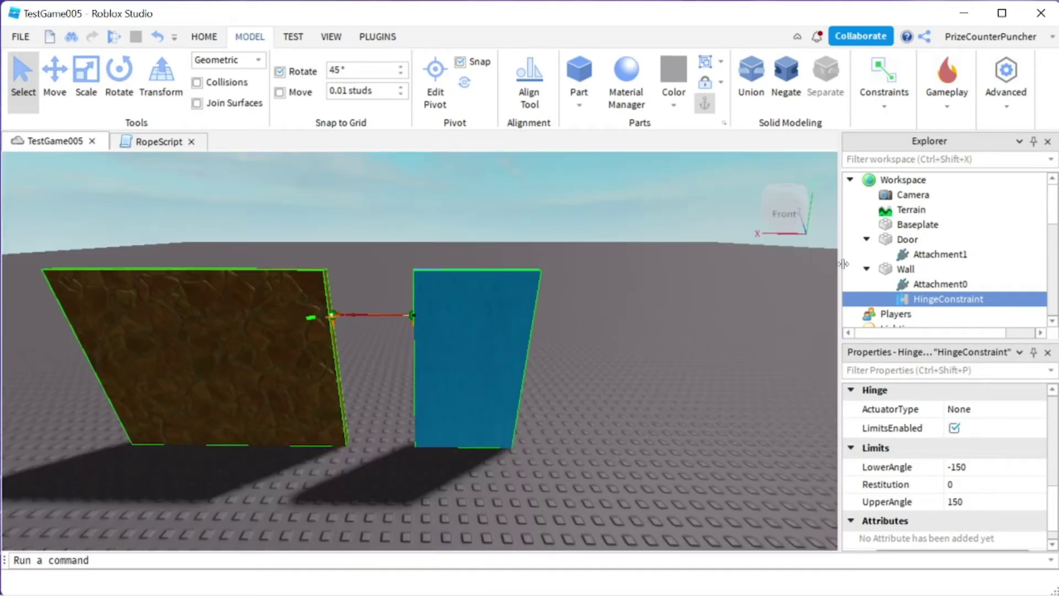
left_click(904, 241)
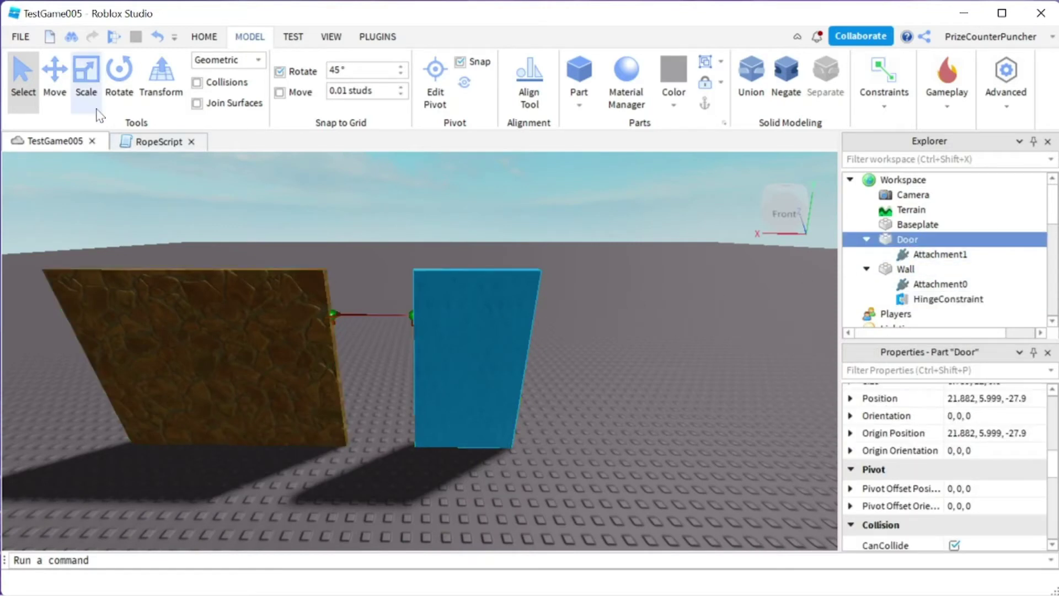
left_click(55, 75)
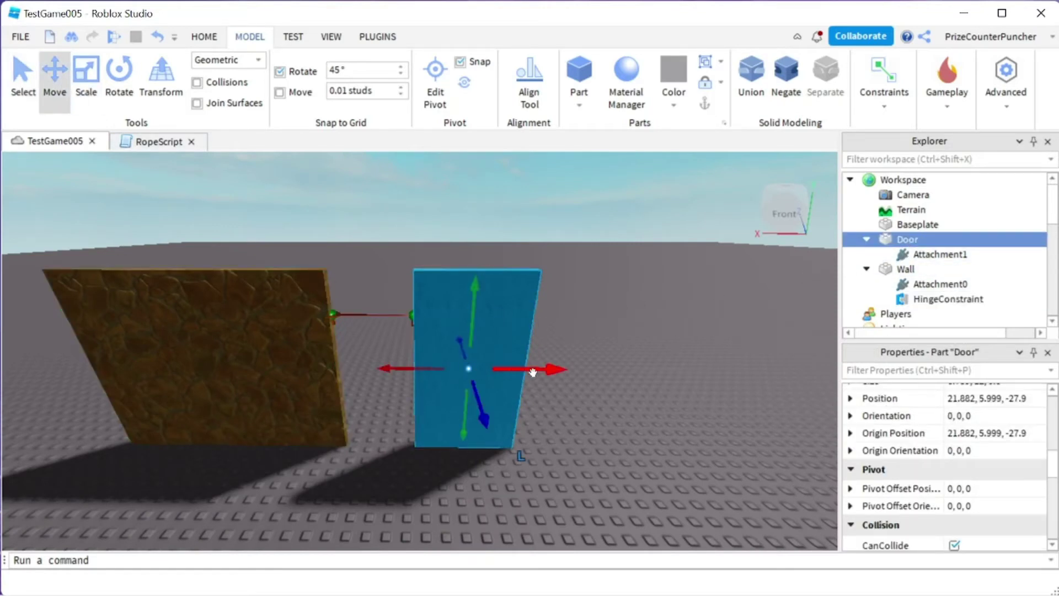
left_click_drag(547, 371, 467, 371)
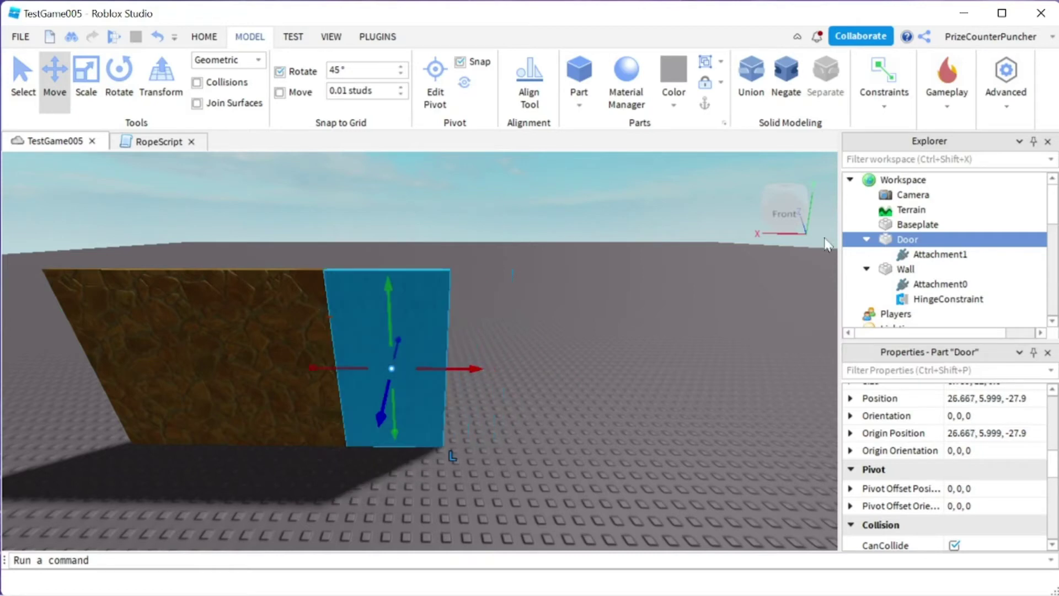
Step: Start a playtest and walk the character across the baseplate up to the door
left_click(114, 36)
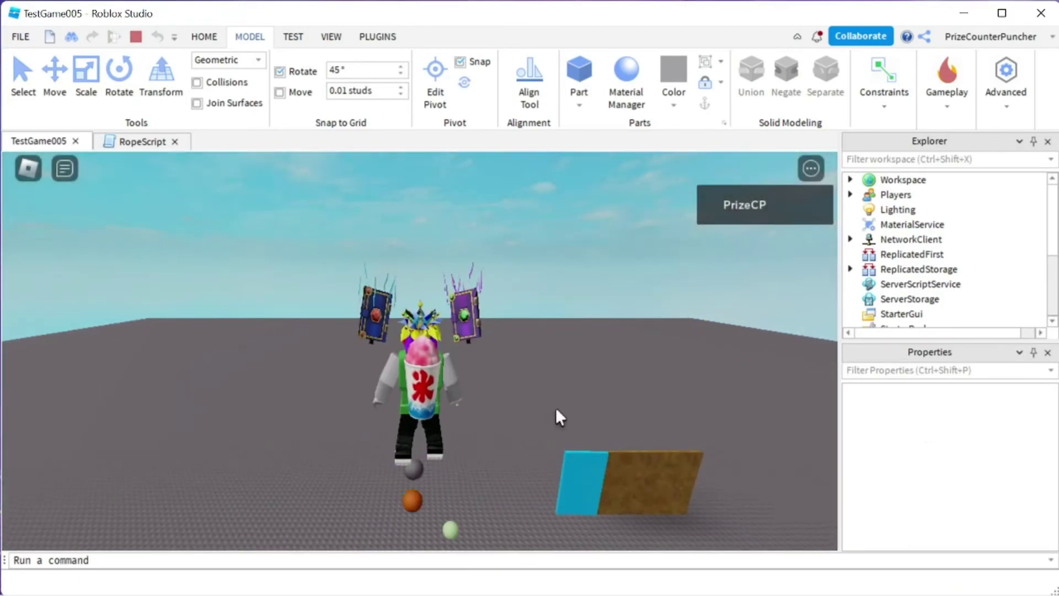
key("d")
key("w")
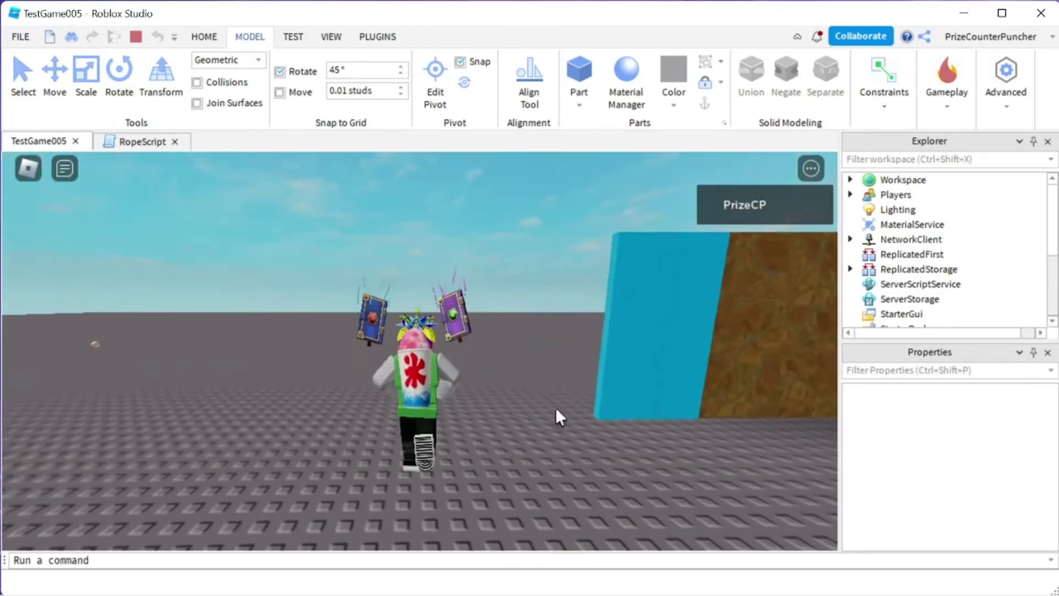
key("w")
key("Right")
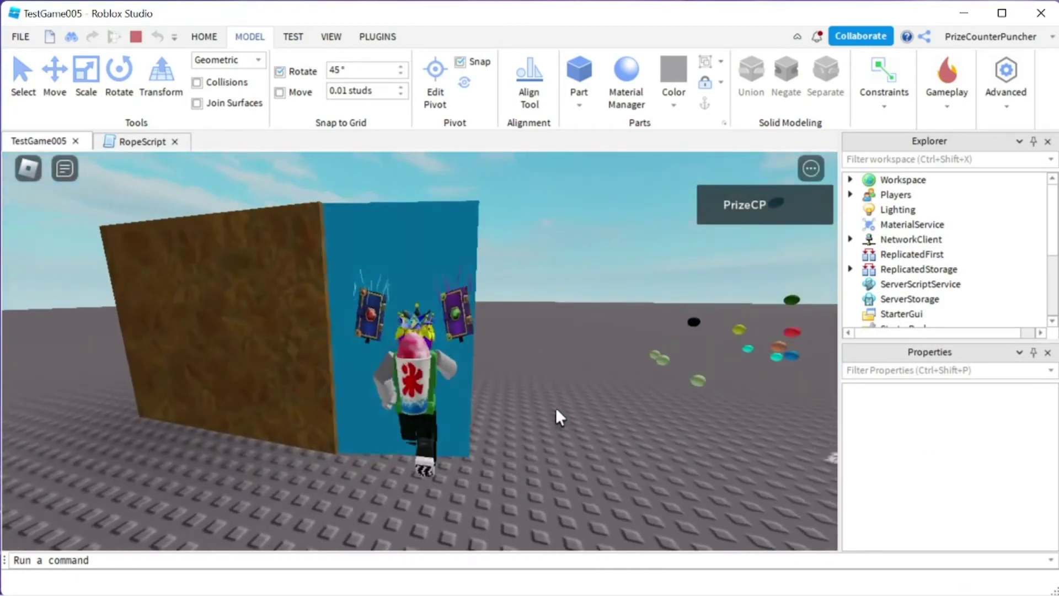
Step: Push the door with the character from both sides to test its swing limits, and end the playtest
key("w")
right_click_drag(556, 409, 556, 409)
key("w")
key("w")
key("w")
key("a")
key("a")
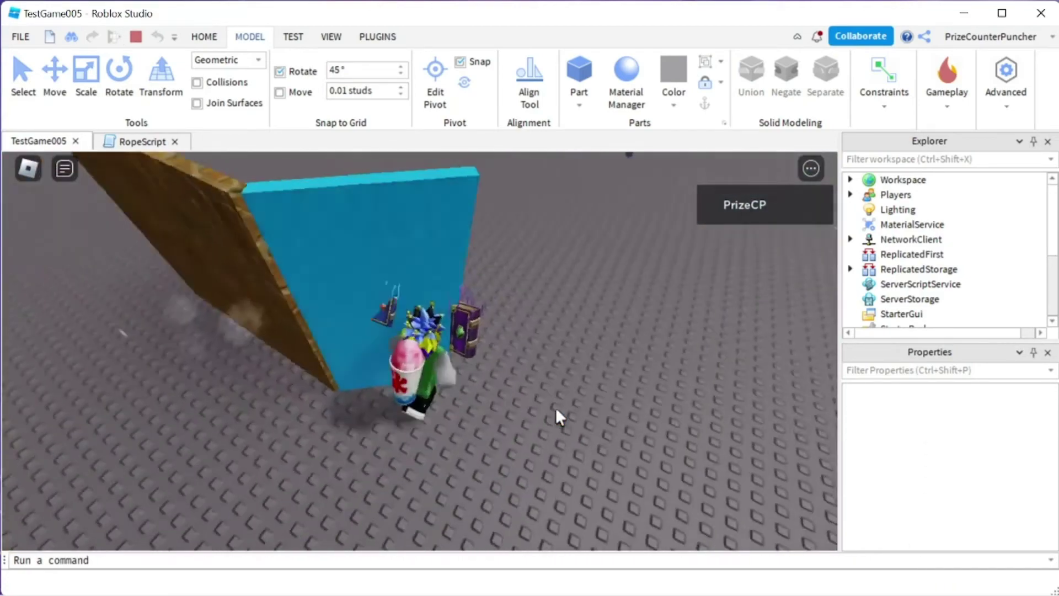
key("a")
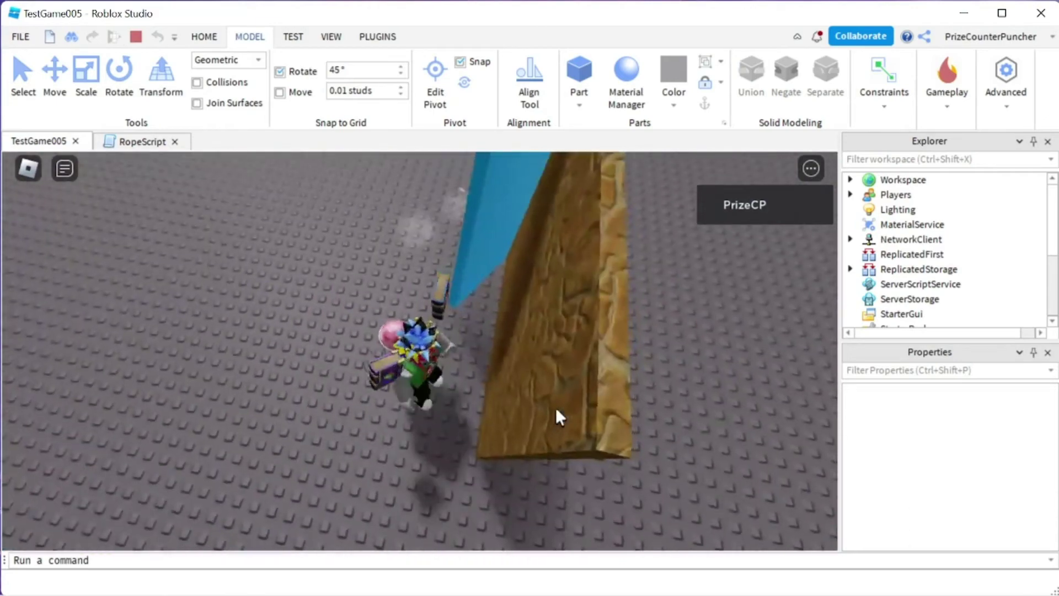
key("a")
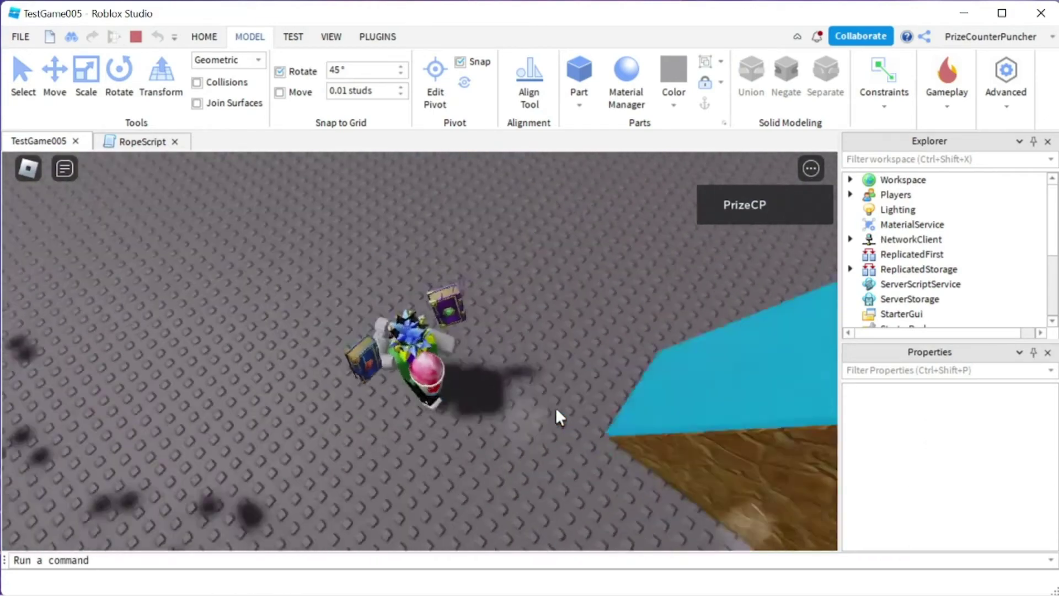
key("w")
right_click_drag(555, 407, 528, 396)
key("w")
key("w")
key("d")
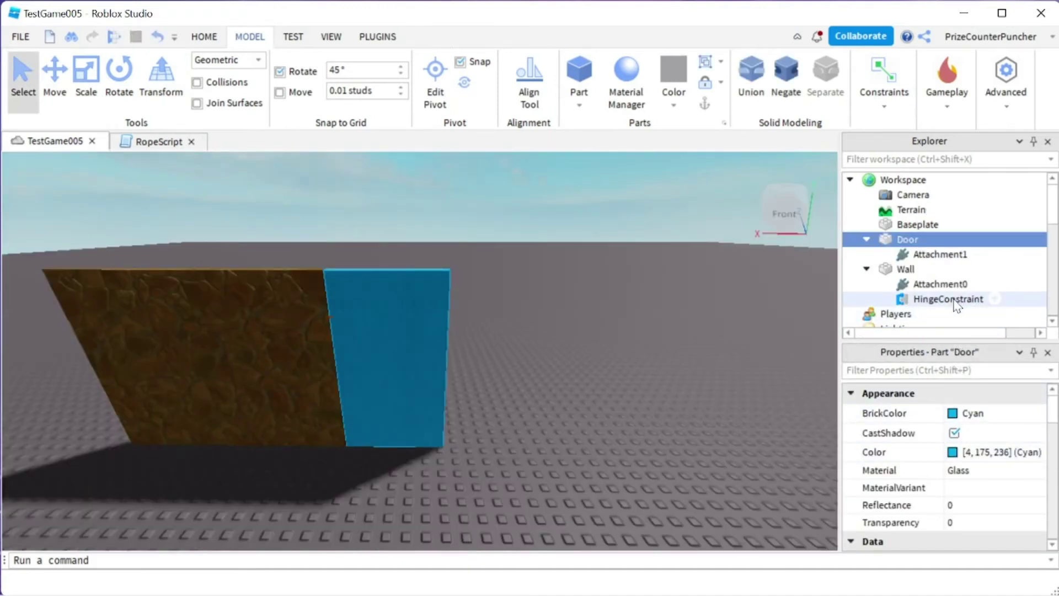
Step: Set the Restitution of the wall's HingeConstraint to 0.7
left_click(957, 299)
scroll(915, 466, "down", 3)
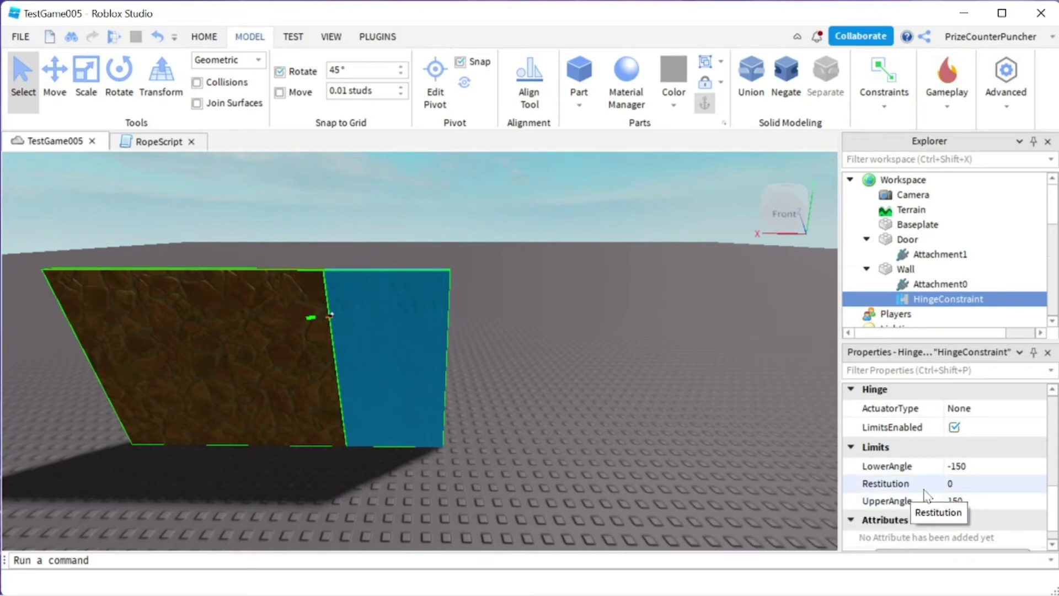
left_click(966, 484)
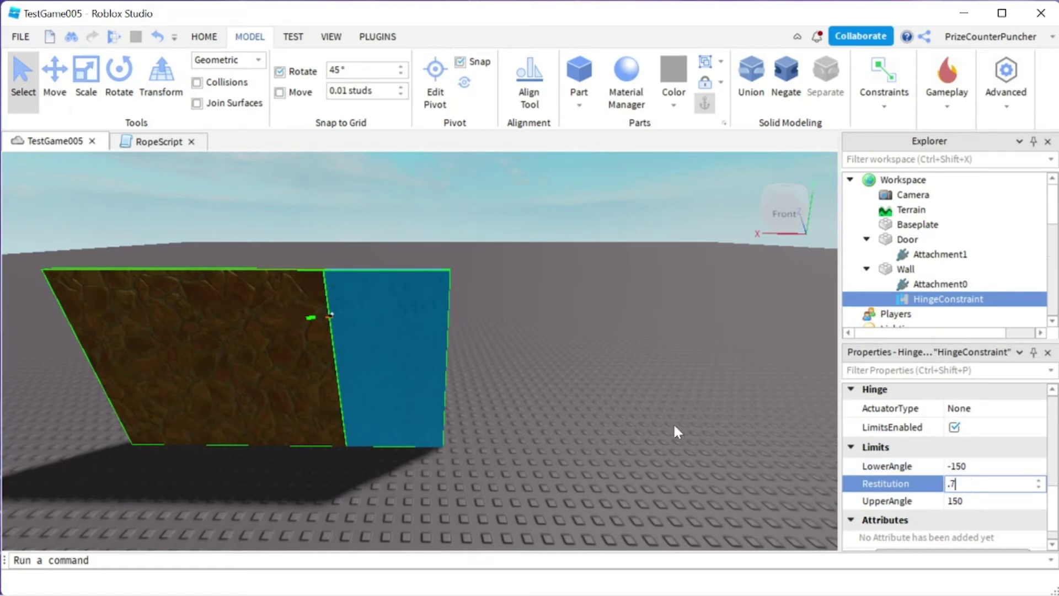
Step: Playtest again, walk the character into the door to test its bounce at the limits, and end the test
left_click(113, 37)
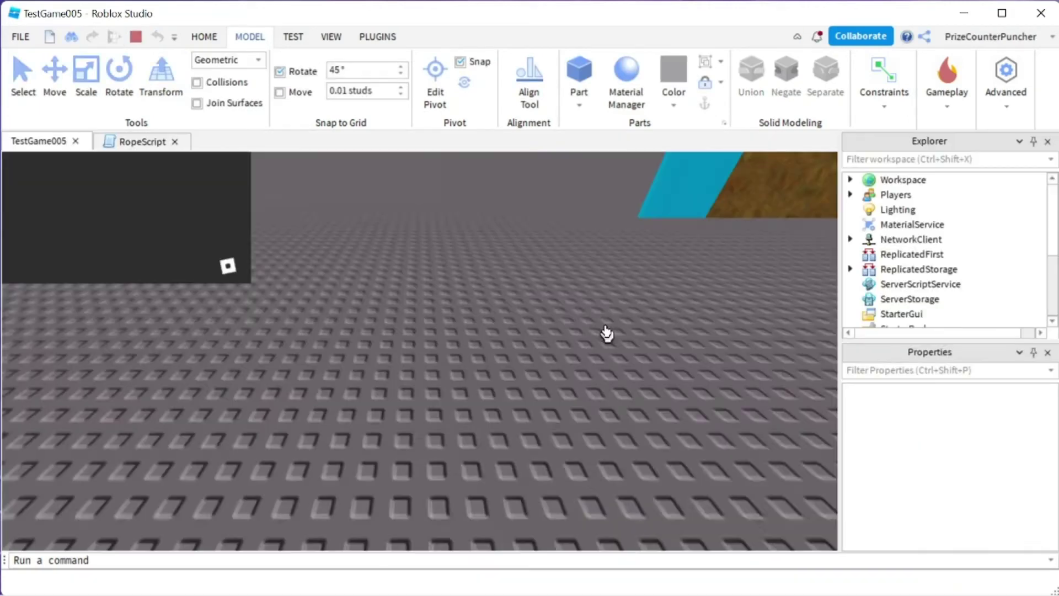
key("w")
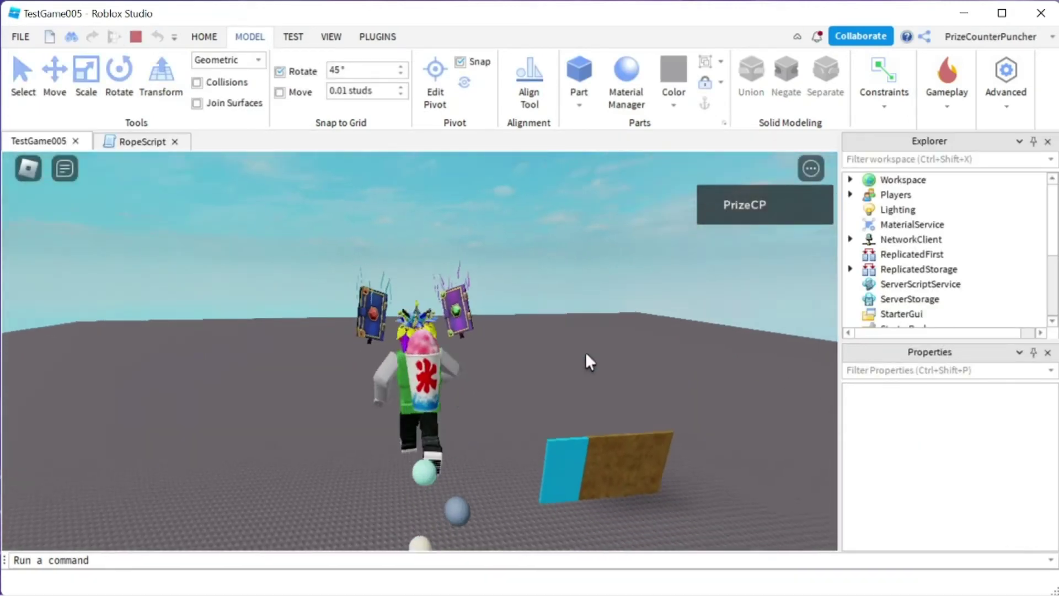
key("w")
right_click_drag(585, 354, 585, 352)
key("w")
key("shift+F5")
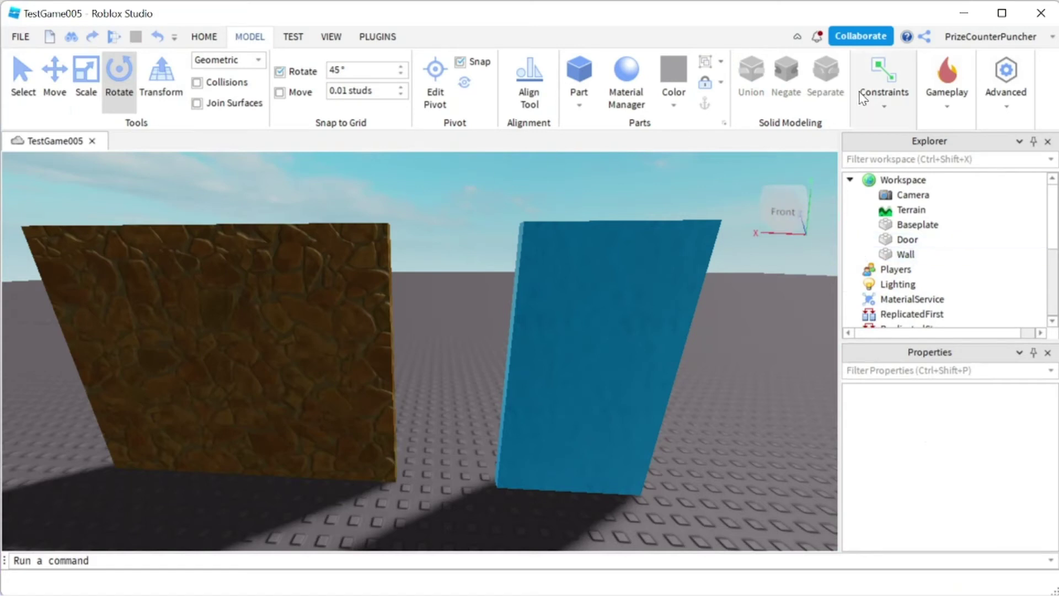
Step: Create a Hinge constraint from the wall's edge facing the door to the door's facing edge
left_click(883, 87)
left_click(859, 191)
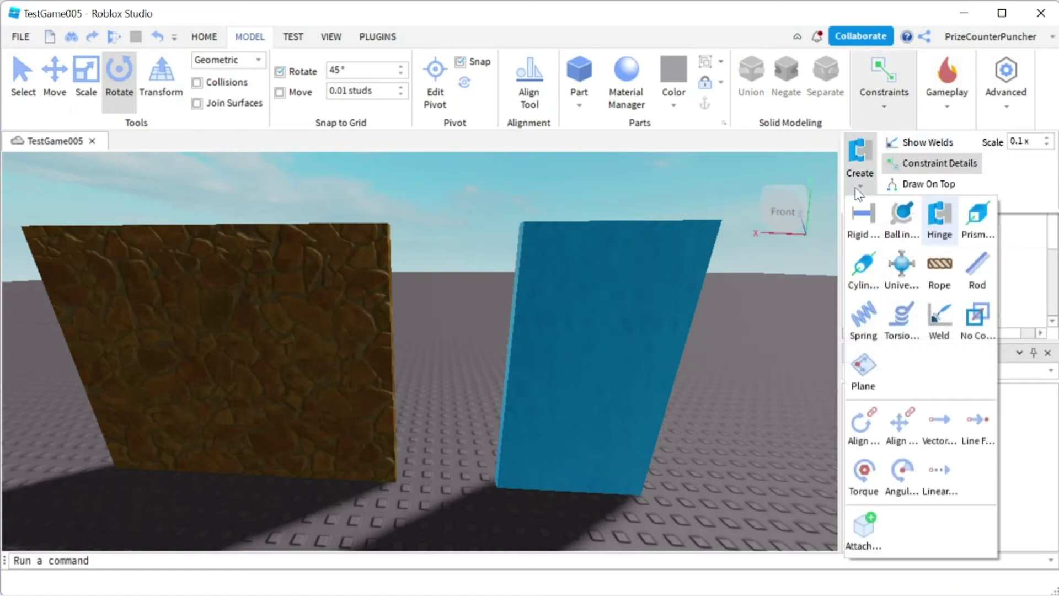
left_click(939, 223)
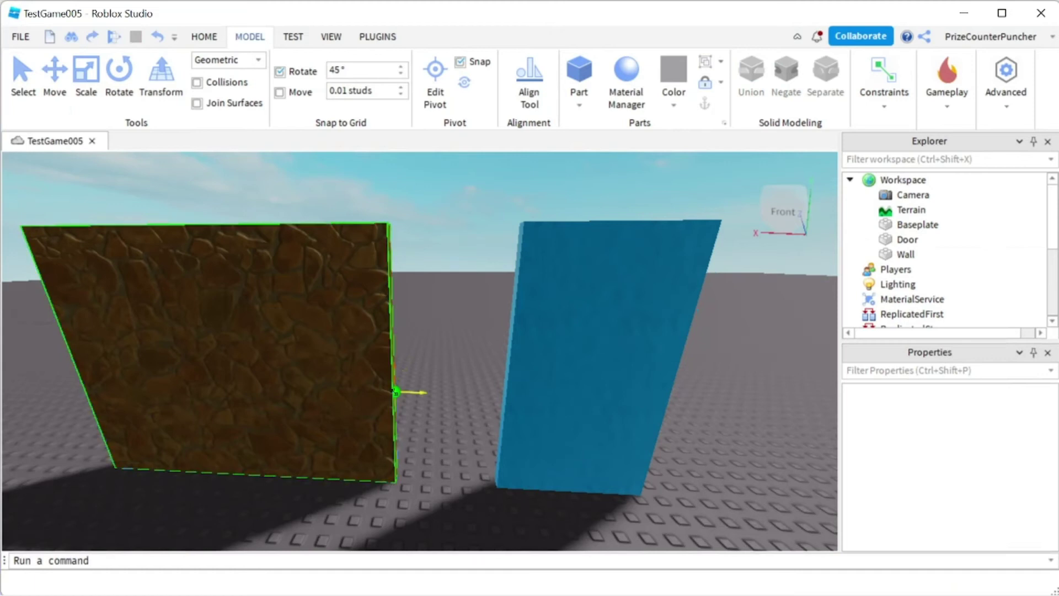
left_click(396, 391)
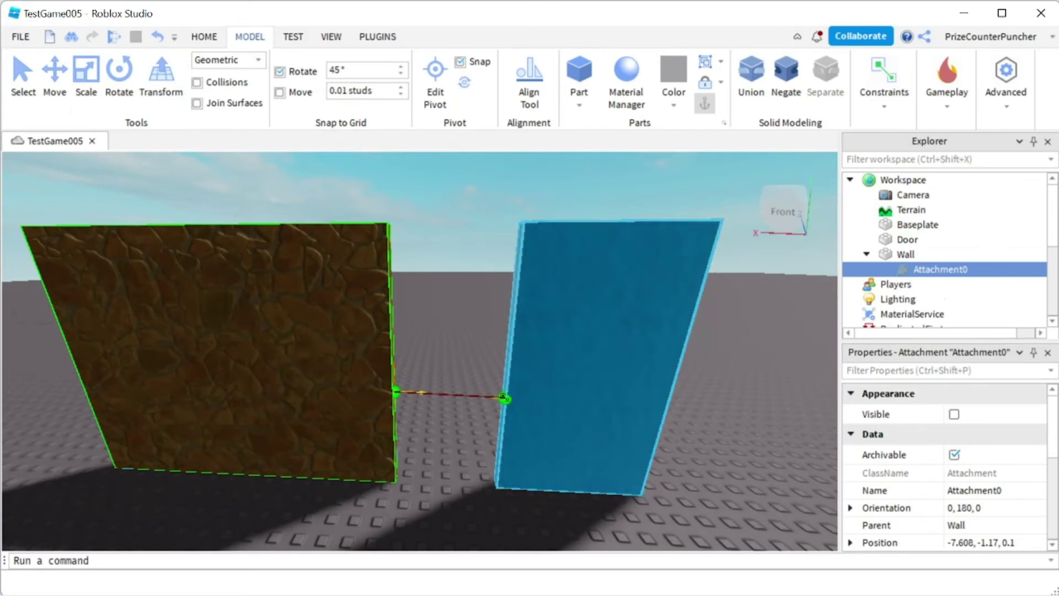
left_click(504, 397)
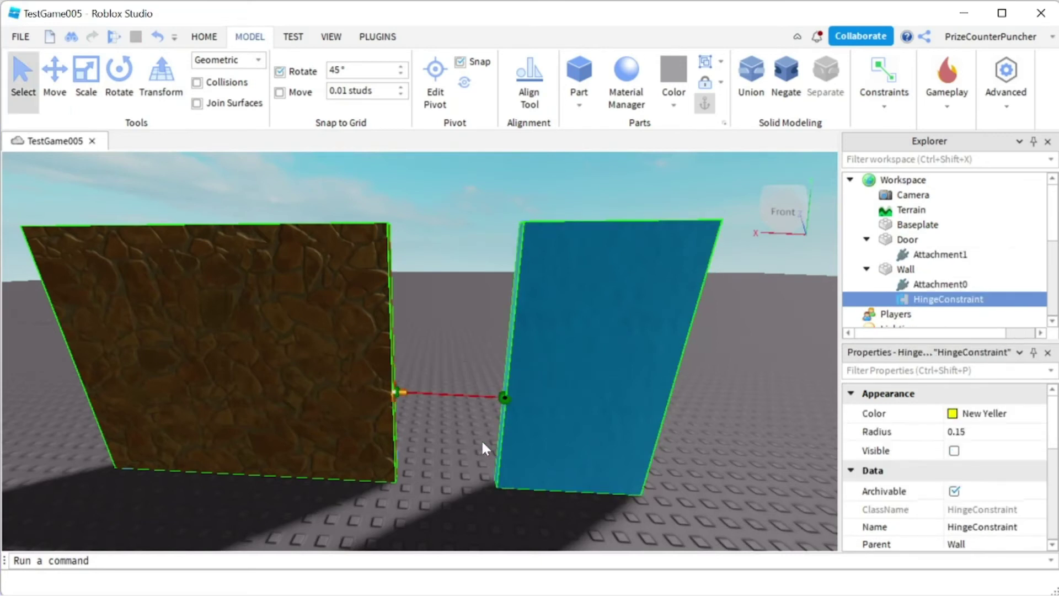
Step: Rotate the wall's Attachment0 by 90° to orientation 0, -180, -90
left_click(940, 285)
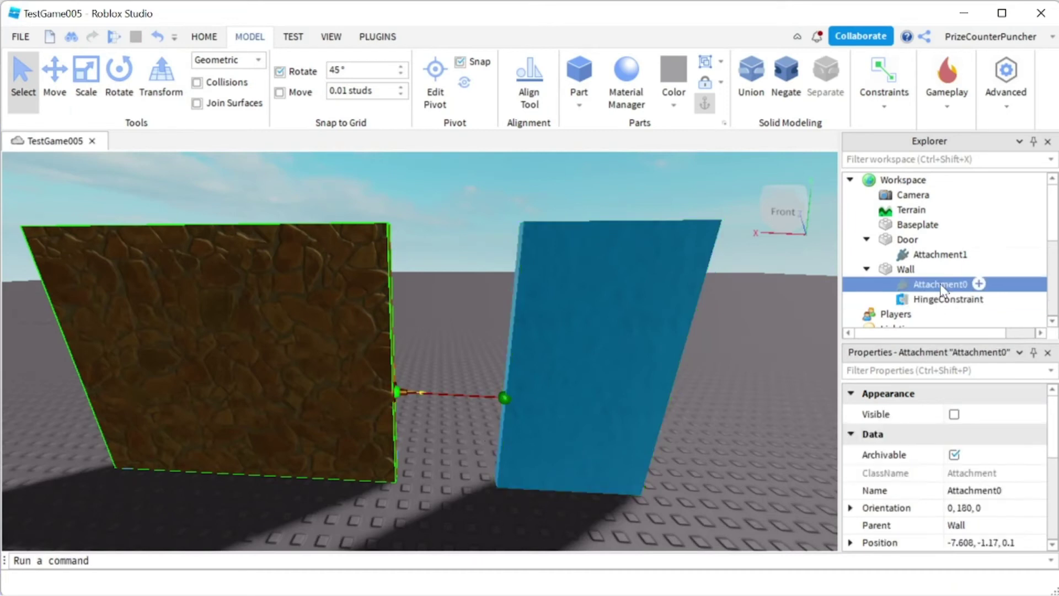
left_click(119, 74)
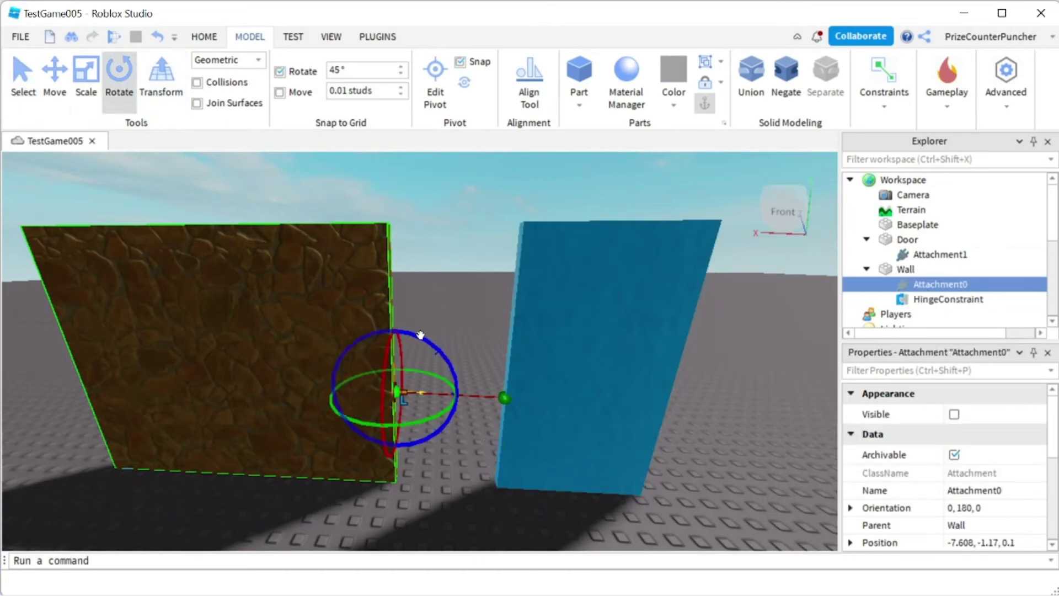
left_click_drag(420, 335, 453, 433)
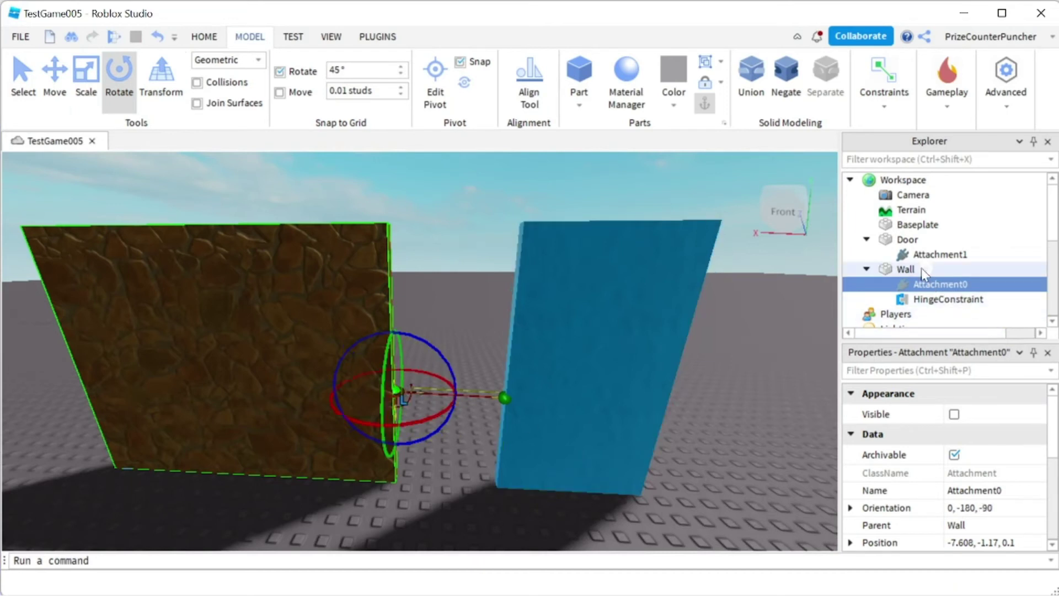
Step: Rotate the door's Attachment1 by 90° to orientation 0, -180, -90, matching the wall's attachment
left_click(939, 255)
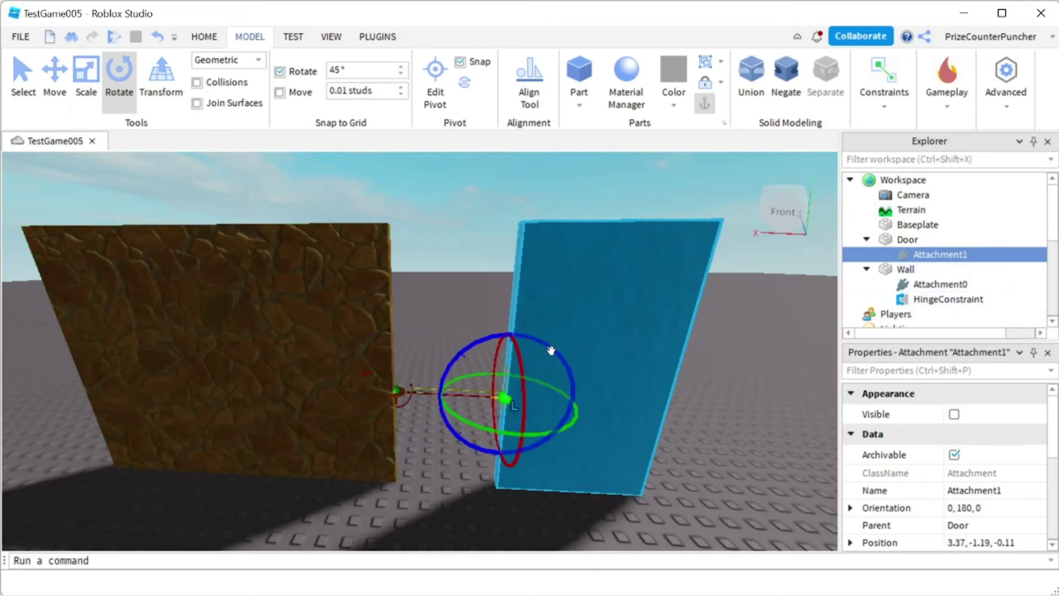
left_click_drag(551, 351, 554, 428)
Step: Enable limits on the wall's HingeConstraint and set LowerAngle to -150, UpperAngle to 150 and Restitution to 0.7
left_click(937, 301)
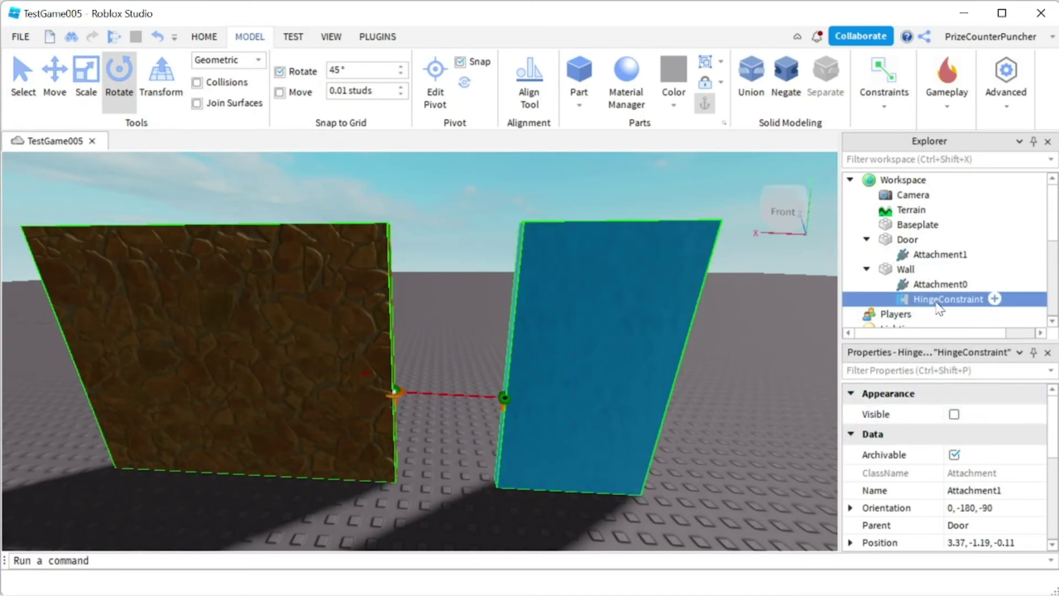
scroll(917, 449, "down", 5)
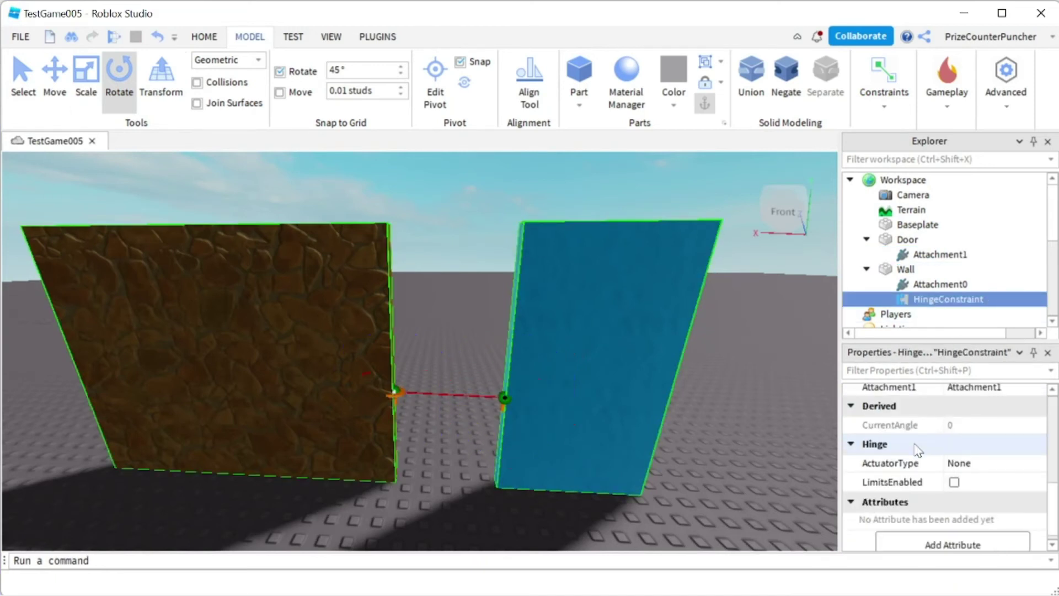
left_click(954, 483)
scroll(965, 480, "down", 3)
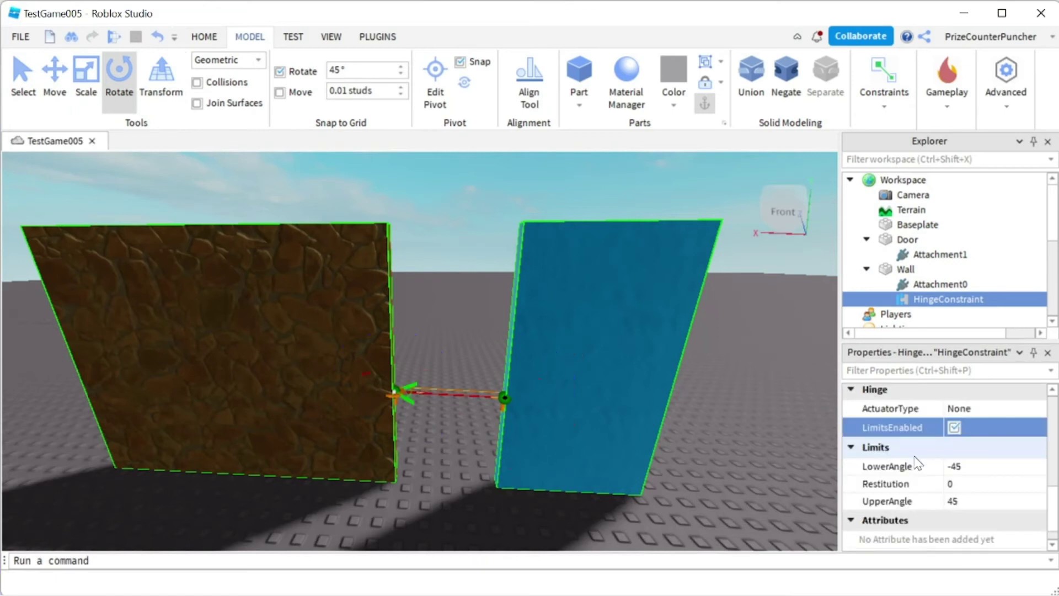
left_click(970, 467)
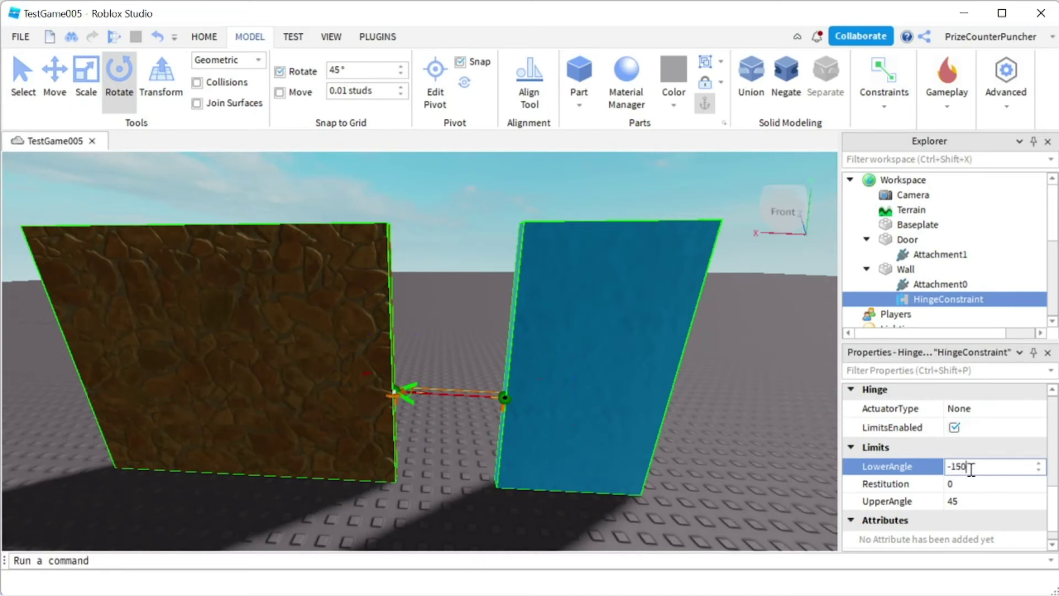
type("-150")
left_click(964, 502)
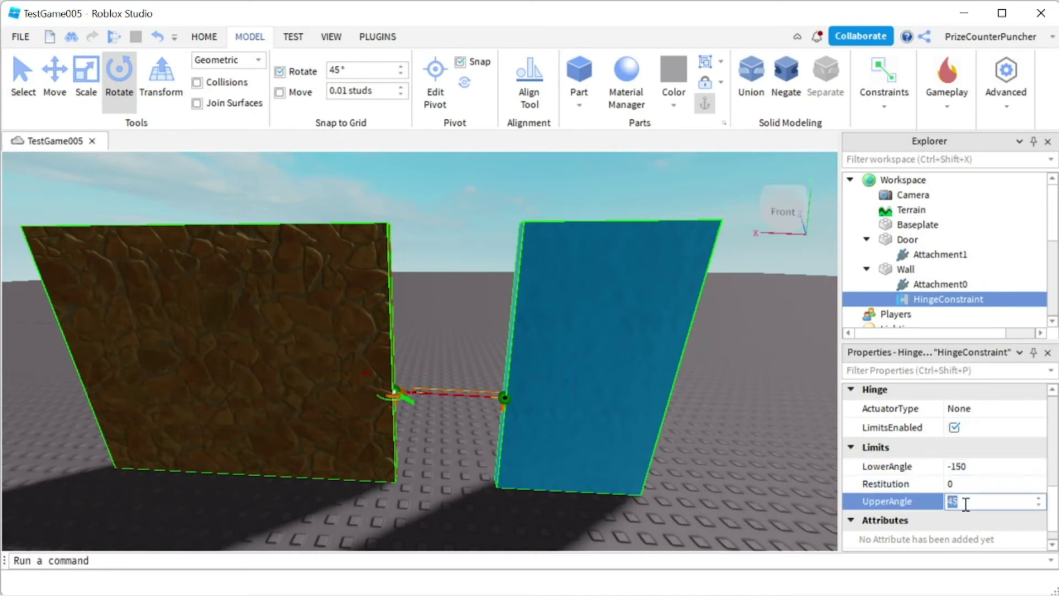
type("150")
left_click(971, 484)
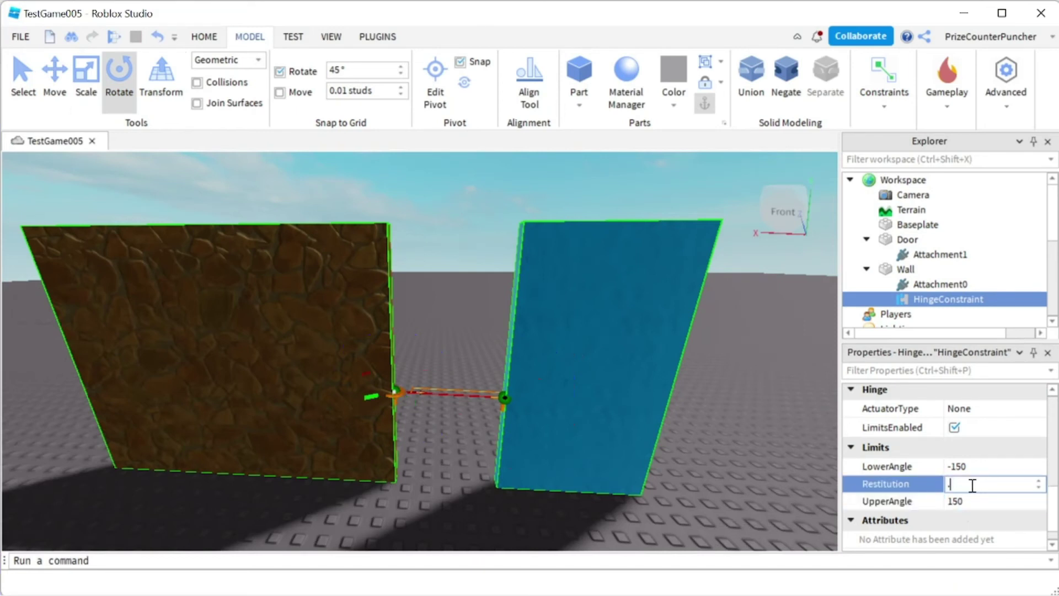
key("Return")
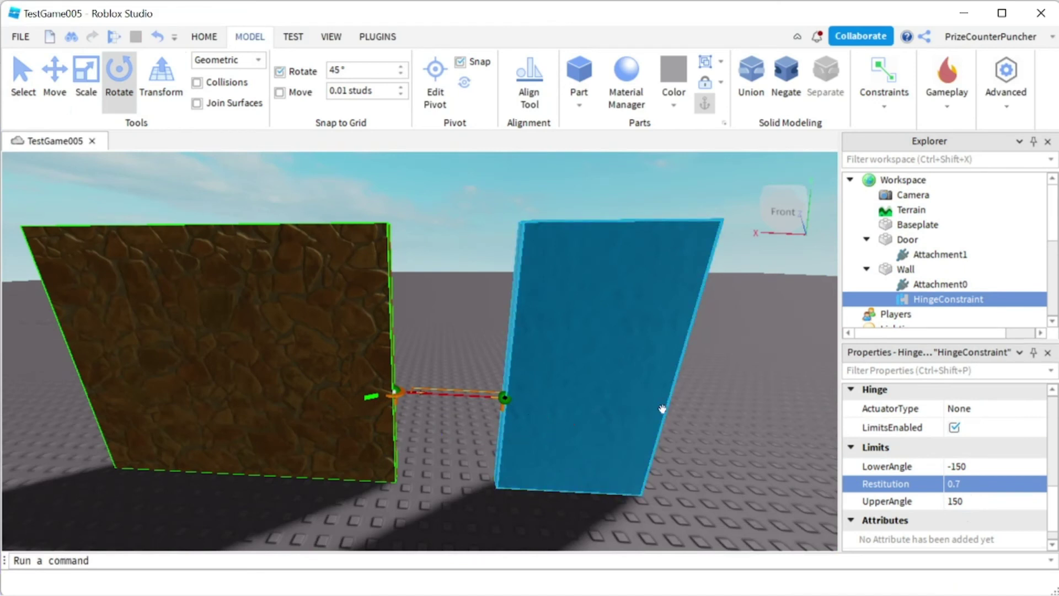
Step: Move the door about 5 studs along the X axis so its hinged edge meets the wall's edge
left_click(603, 356)
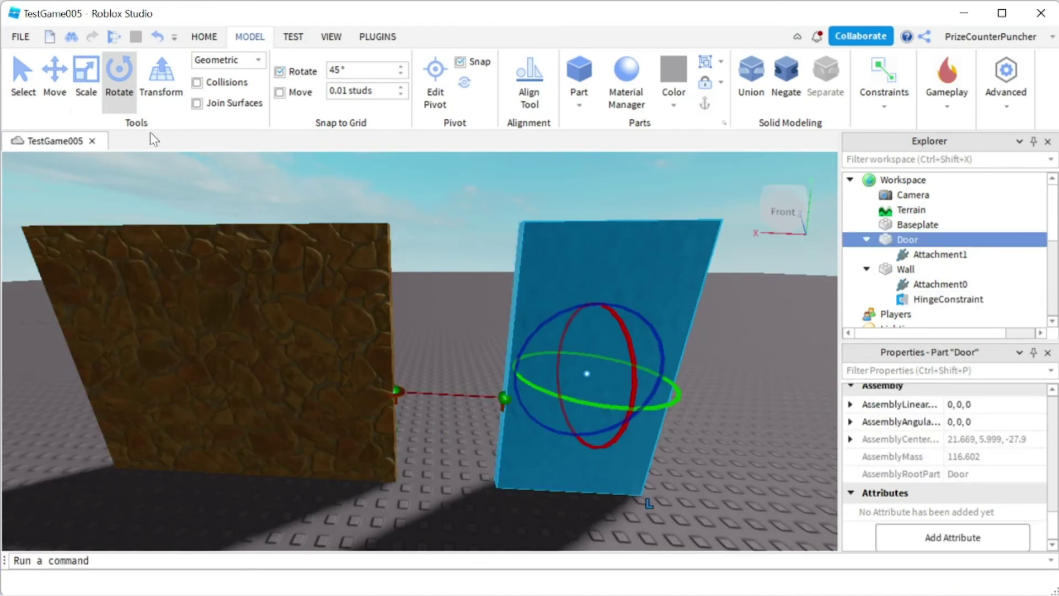
left_click(55, 77)
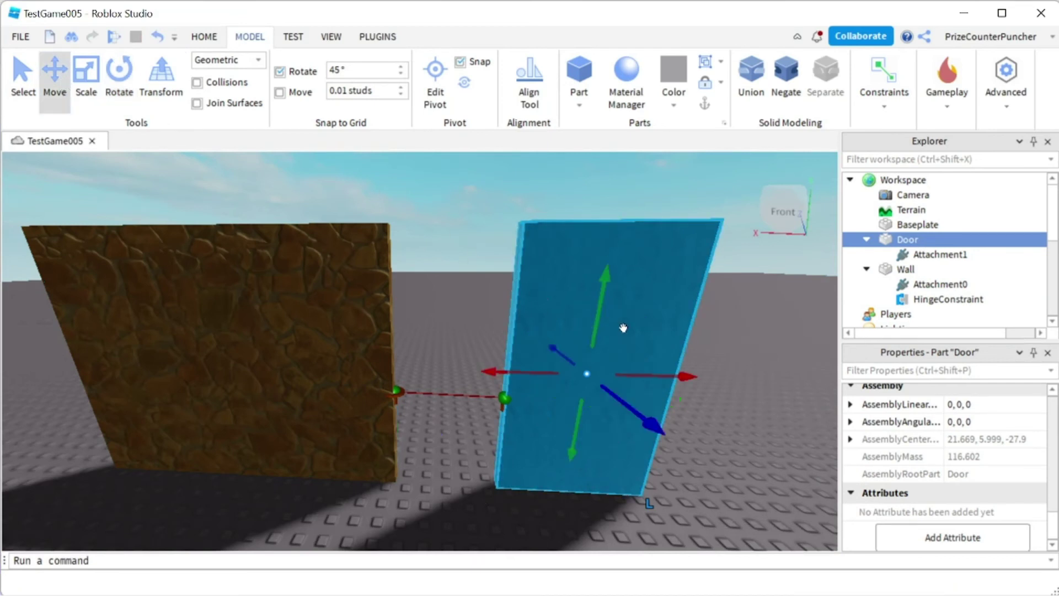
left_click_drag(691, 379, 557, 375)
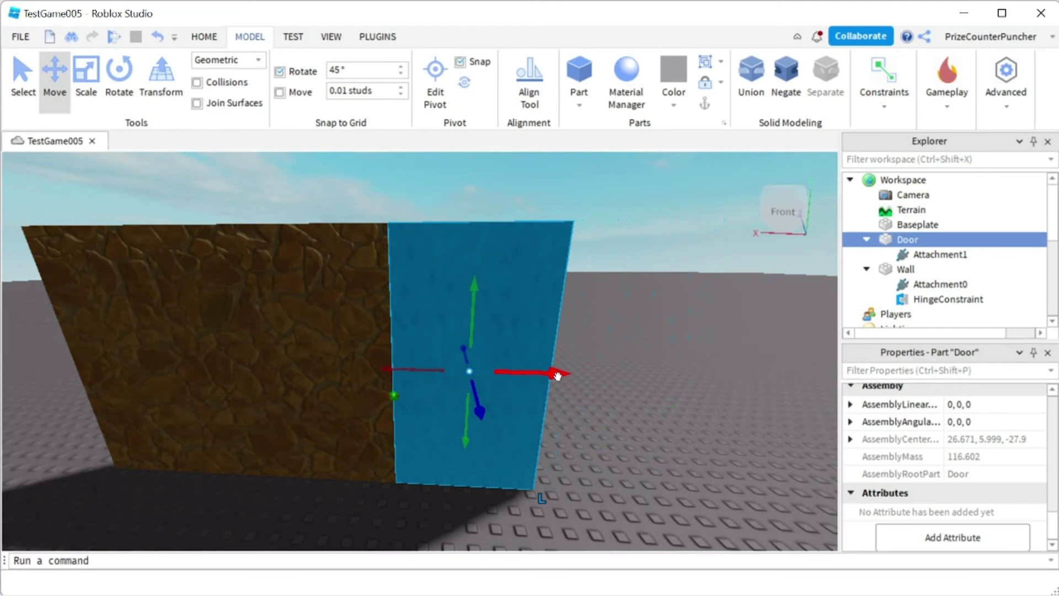
Step: Start a playtest and walk the character to and through the door to check how it swings on the hinge
left_click(113, 38)
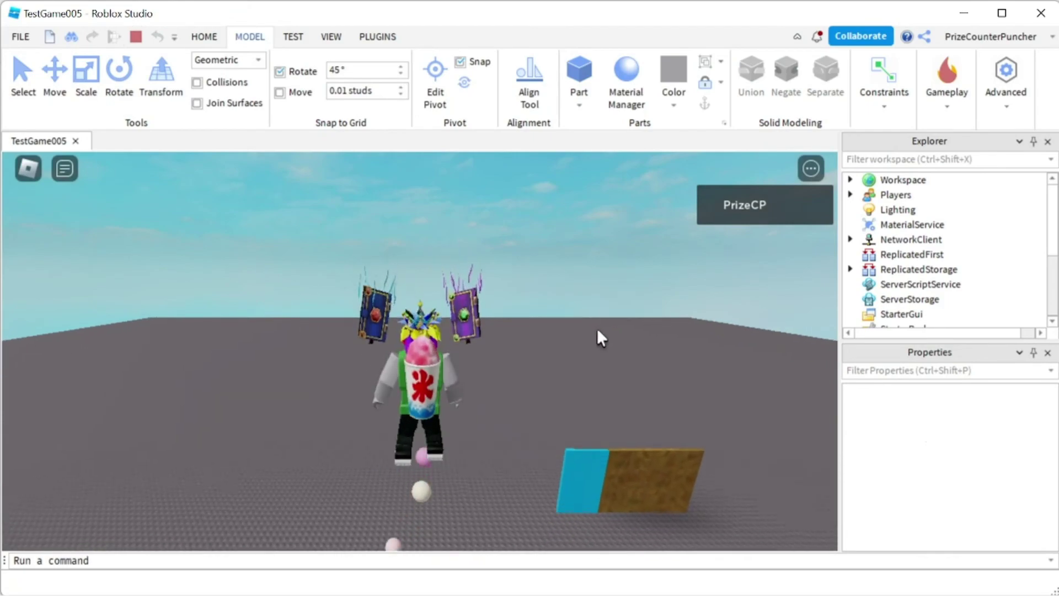
right_click_drag(597, 329, 596, 328)
key("w")
key("w")
key("w")
key("w")
key("w")
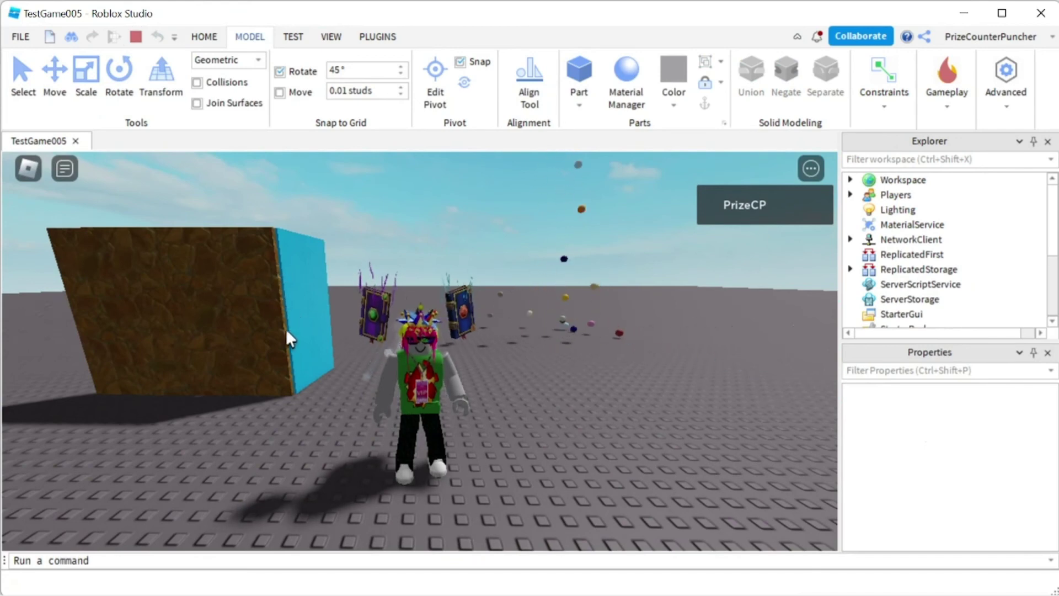
key("w")
right_click_drag(516, 359, 516, 359)
key("w")
key("s")
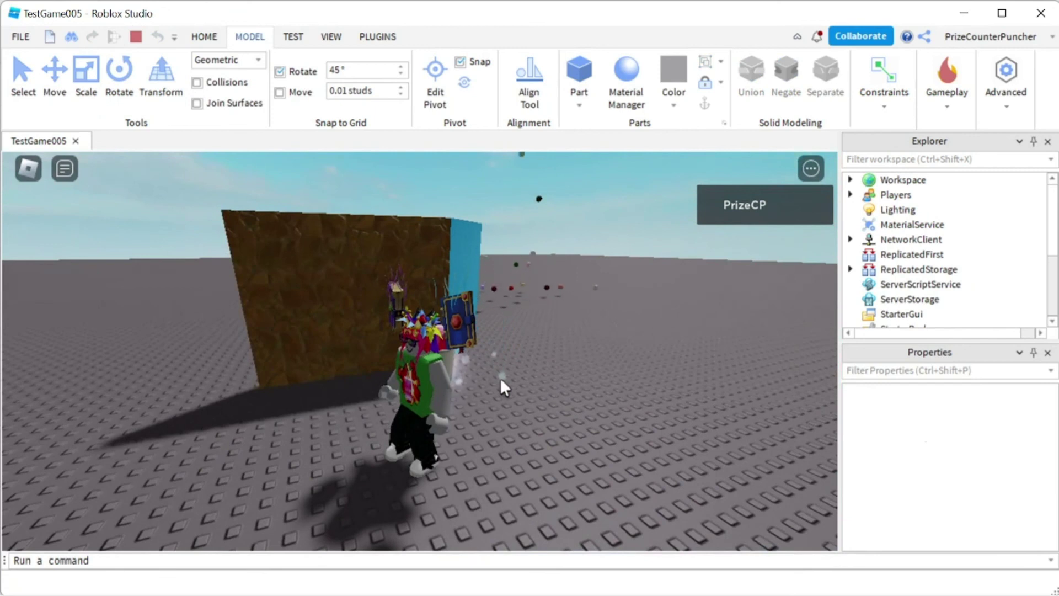